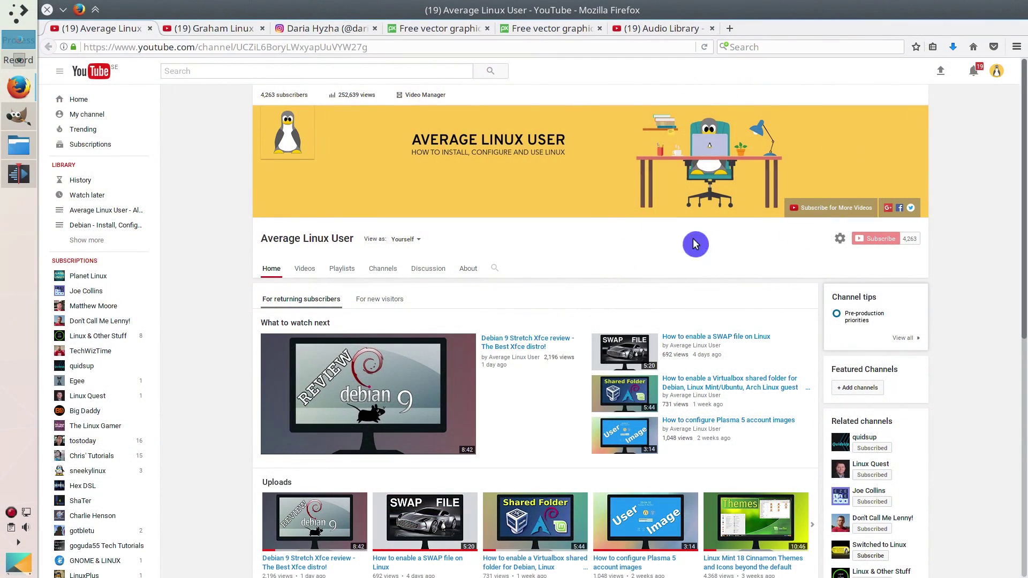
Step: Switch to the second YouTube tab showing the Graham Linux channel home page
left_click(223, 30)
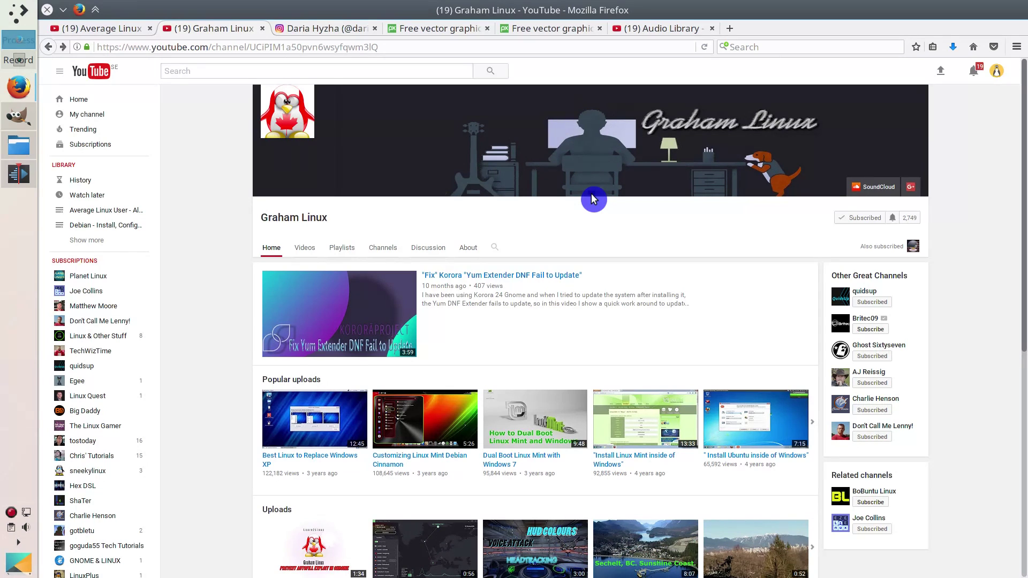
Step: Open the fashion illustrator's Instagram profile and browse its photo grid, returning to the header
left_click(344, 30)
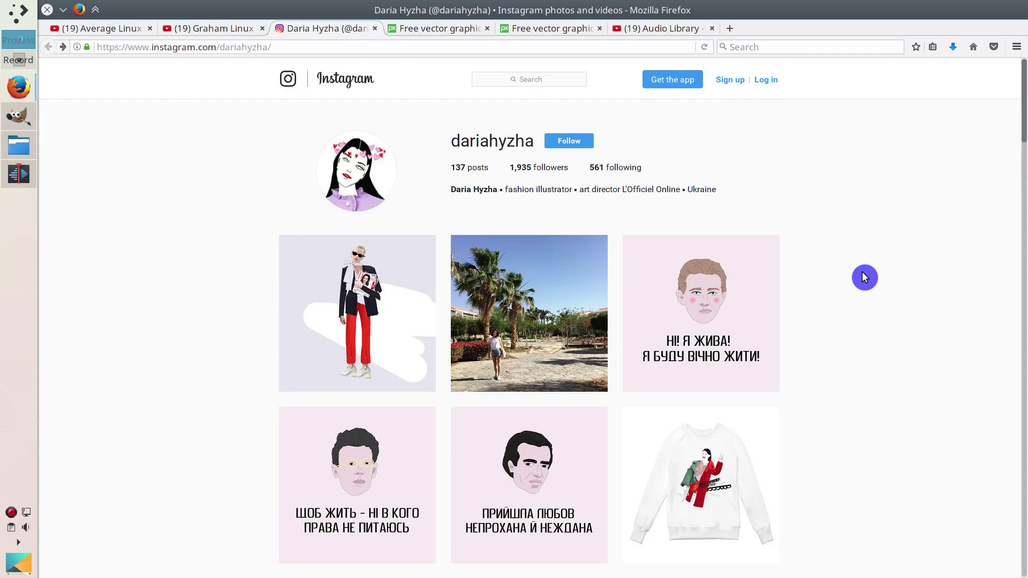
scroll(865, 278, "down", 15)
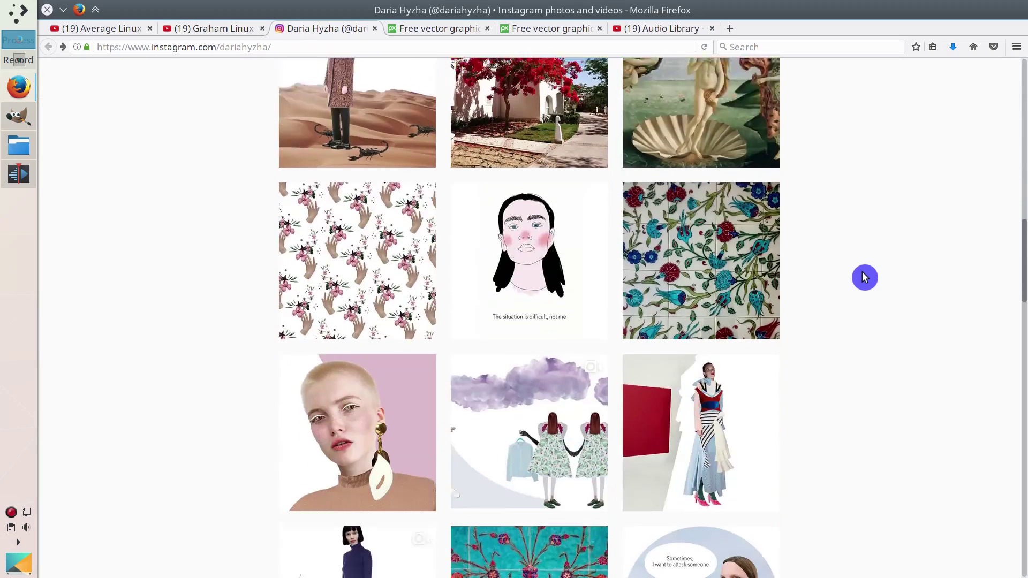
scroll(865, 277, "down", 18)
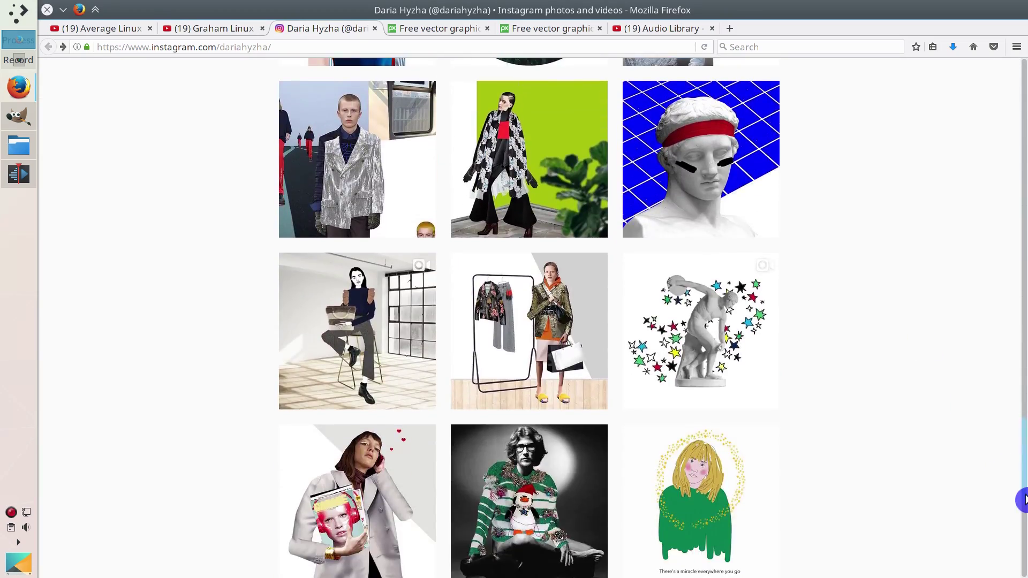
left_click_drag(1021, 500, 1022, 159)
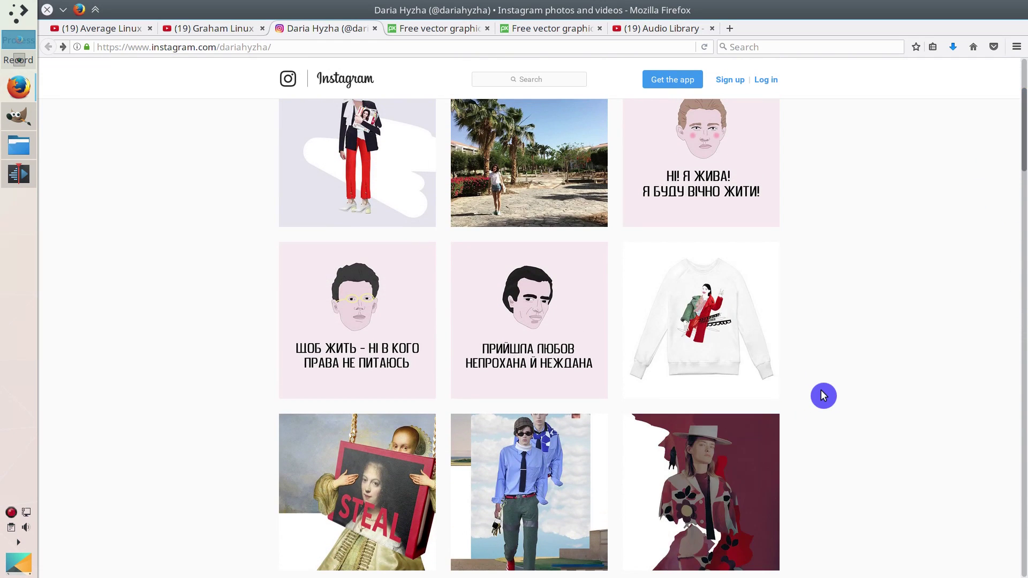
scroll(824, 396, "up", 3)
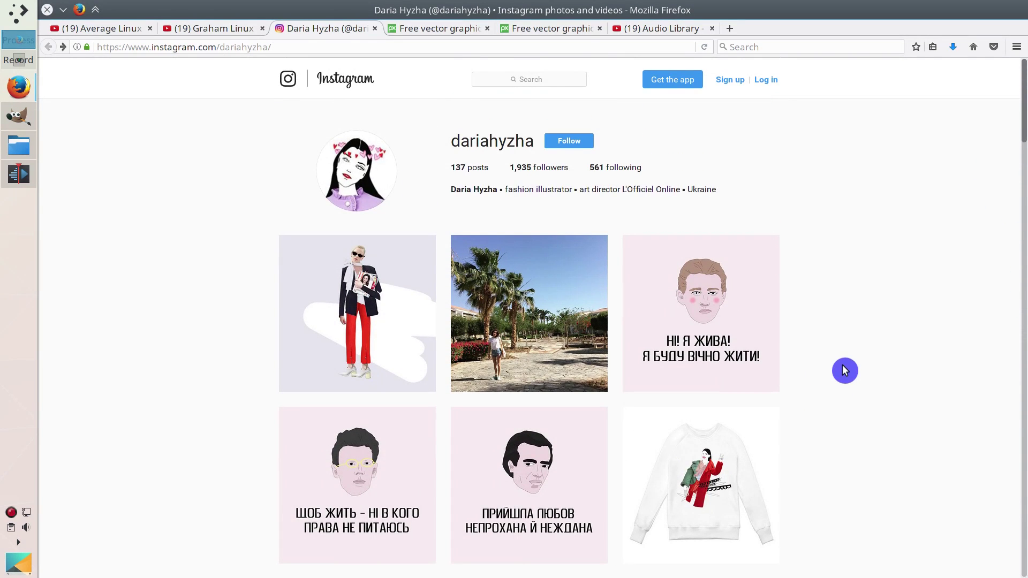
Step: View the front-facing Tux vector on Pixabay, then bring channel_trailer_background.xcf up in GIMP
left_click(434, 32)
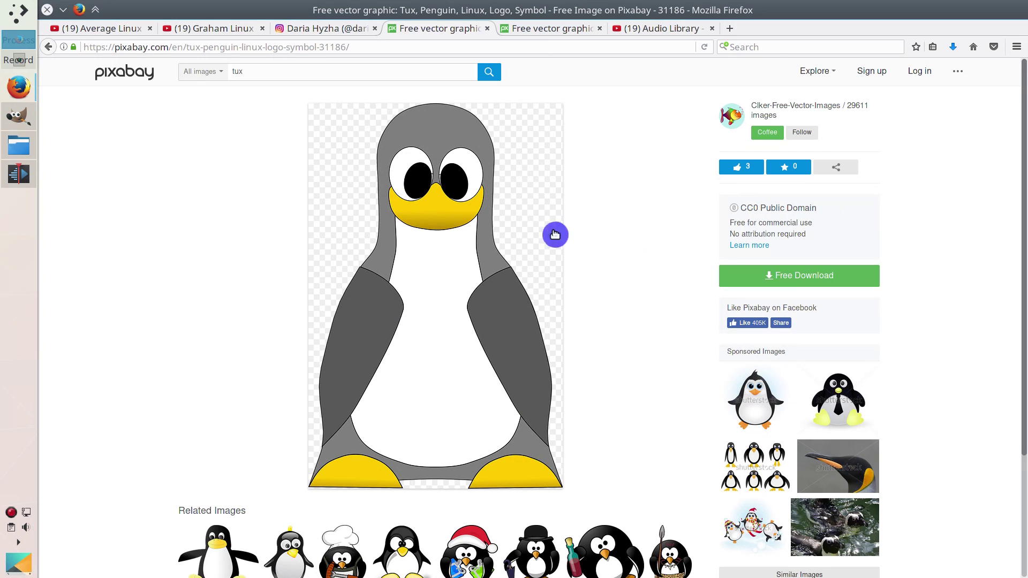
left_click(18, 118)
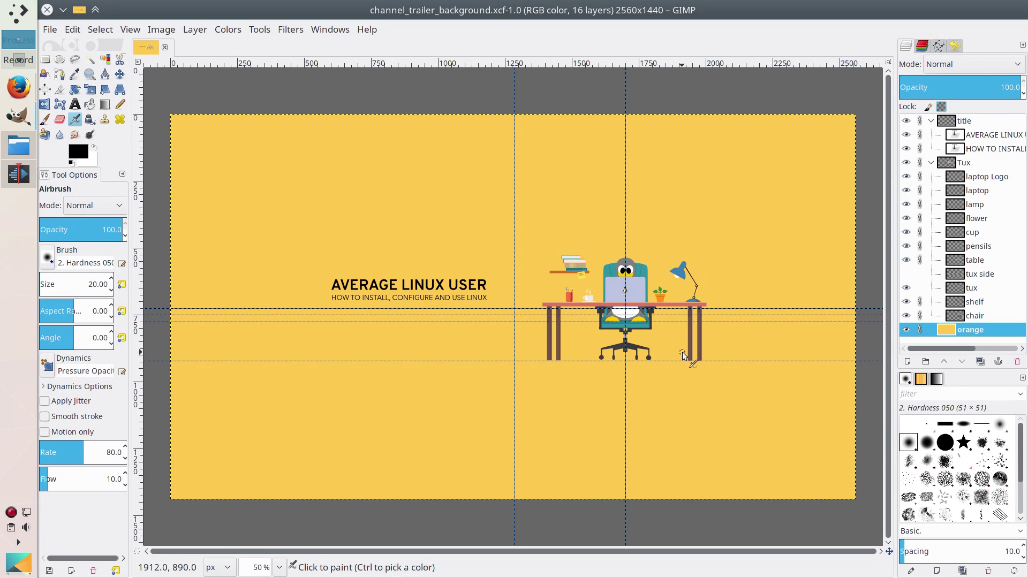
scroll(682, 352, "up", 3)
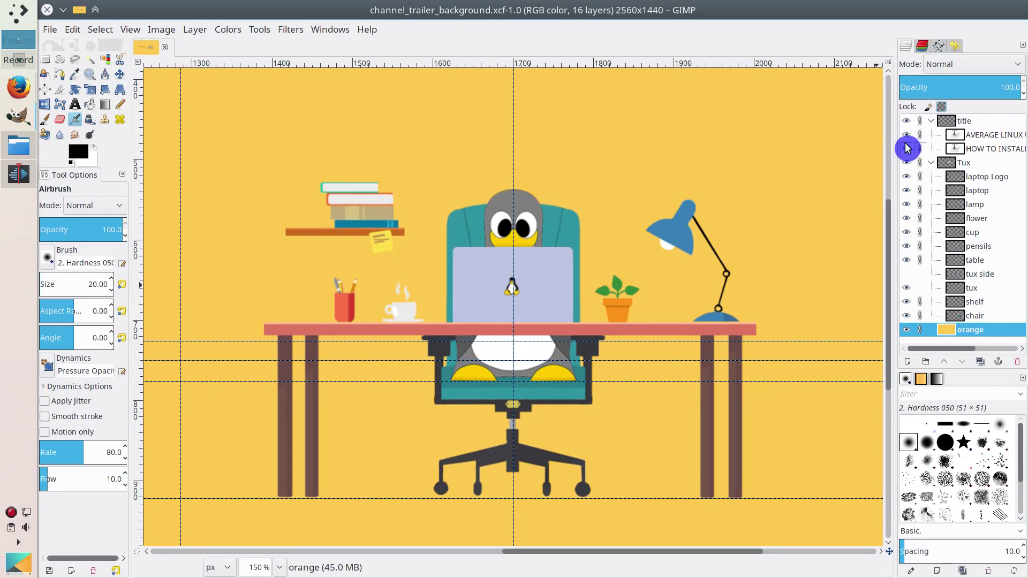
left_click(907, 164)
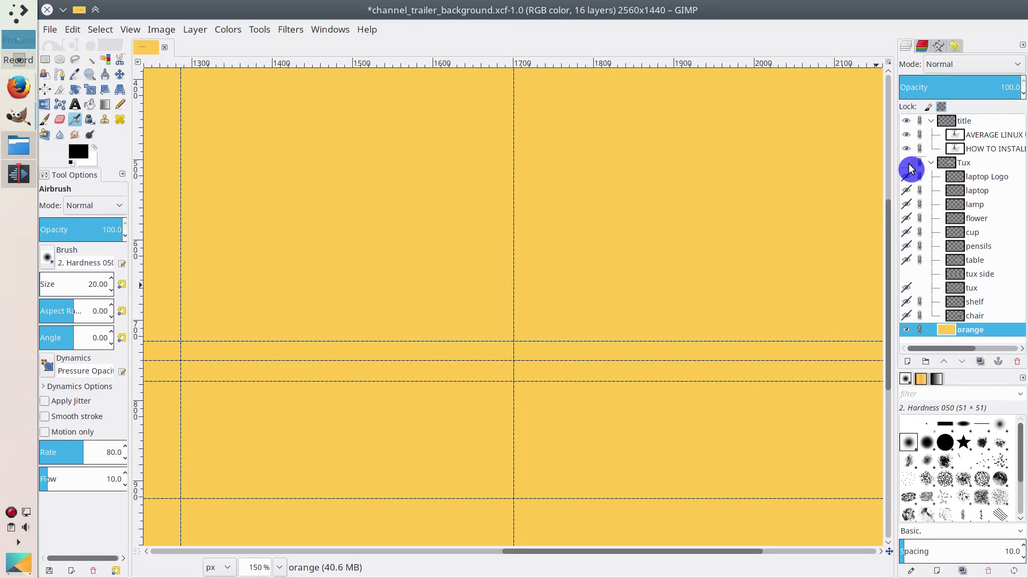
left_click(909, 165)
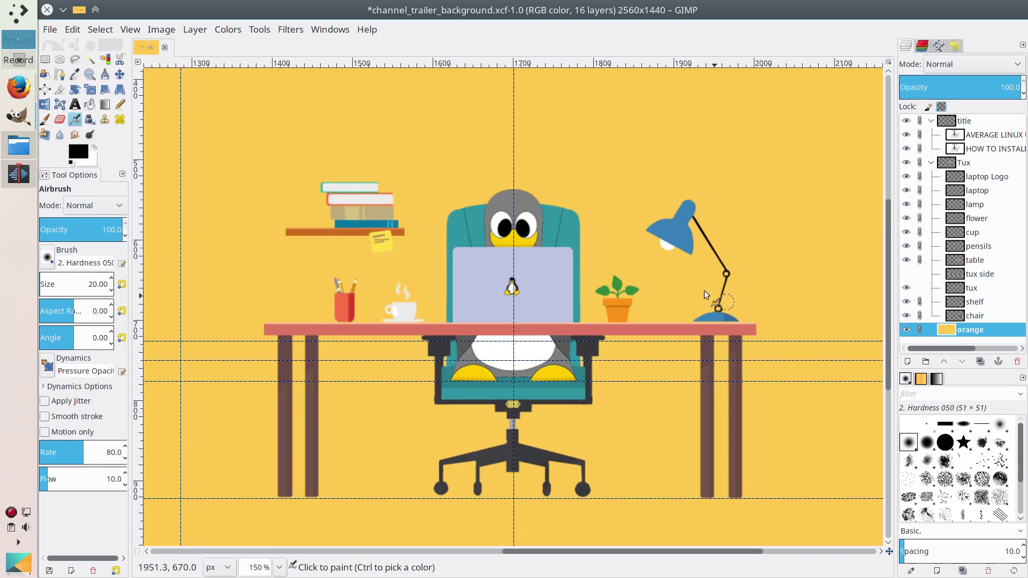
left_click(909, 208)
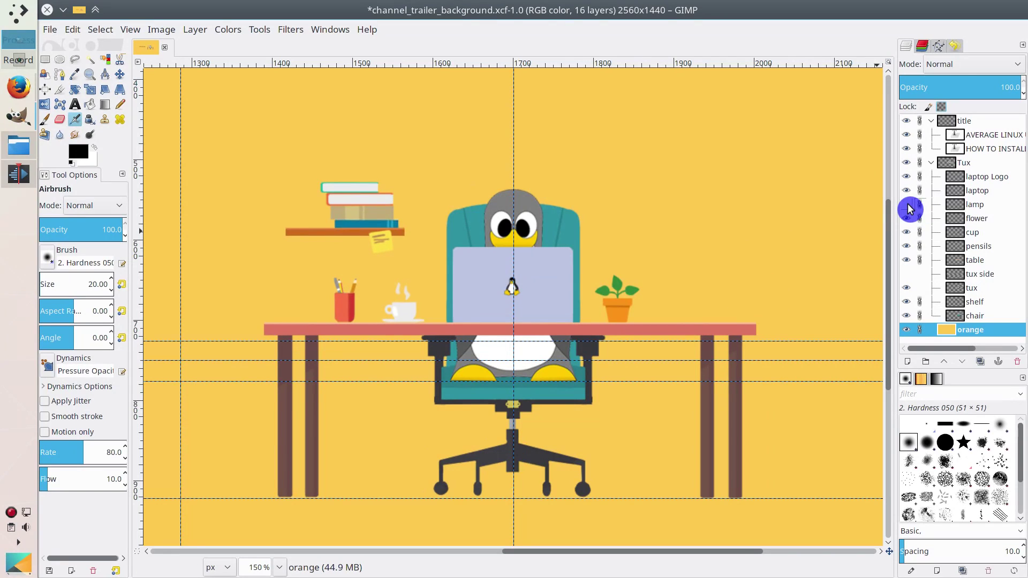
left_click(909, 206)
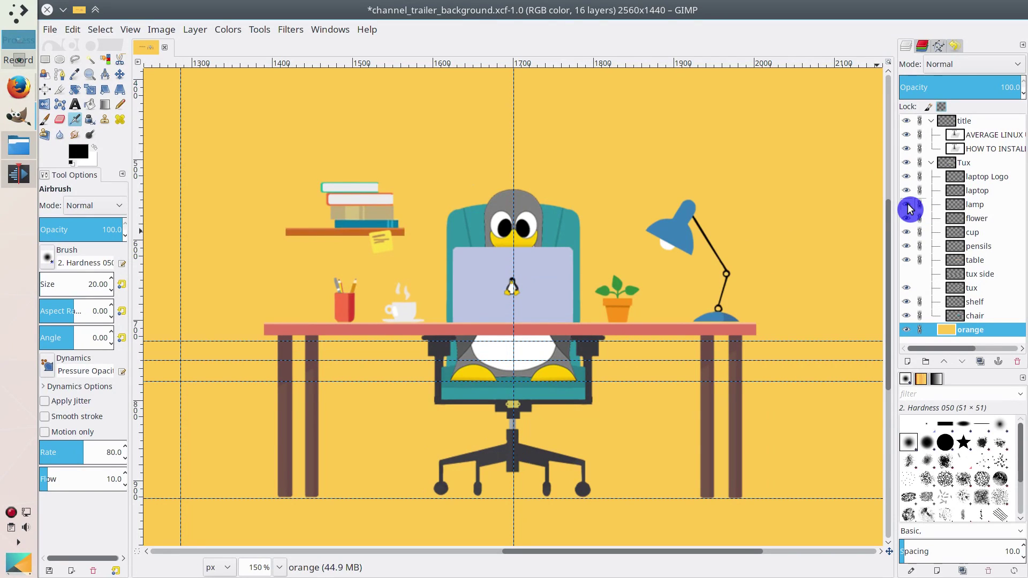
left_click(906, 260)
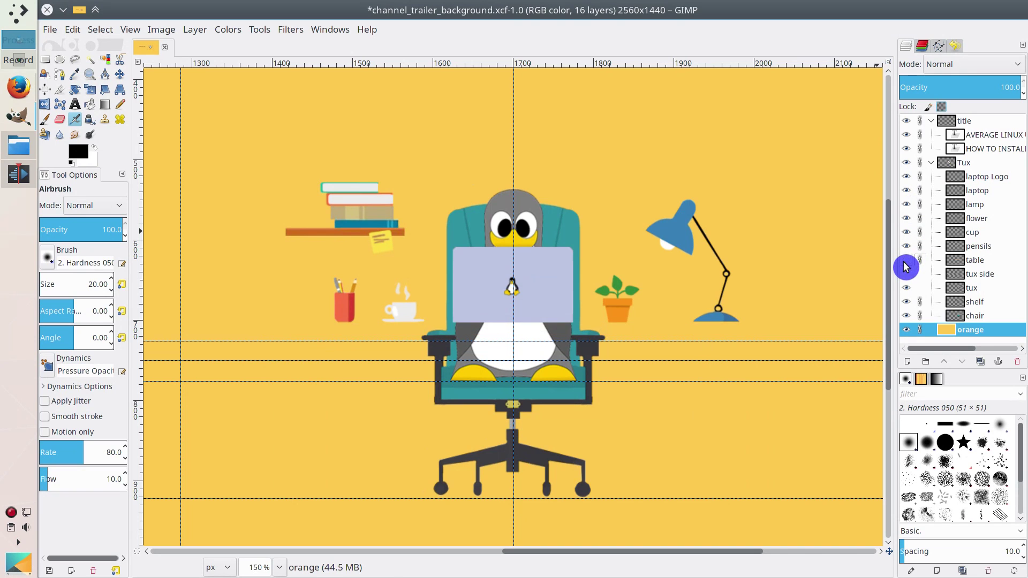
left_click(907, 260)
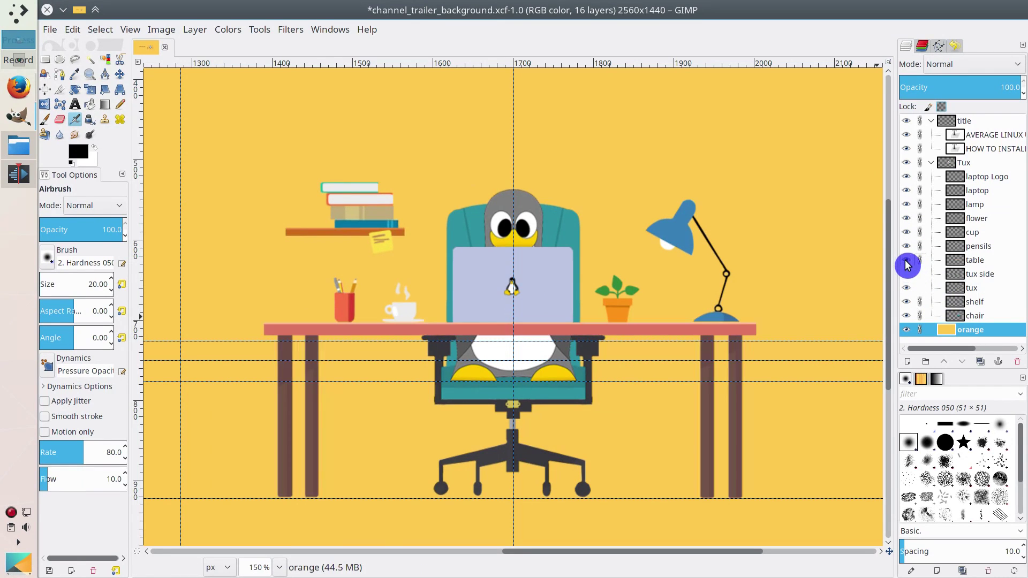
scroll(630, 337, "down", 3)
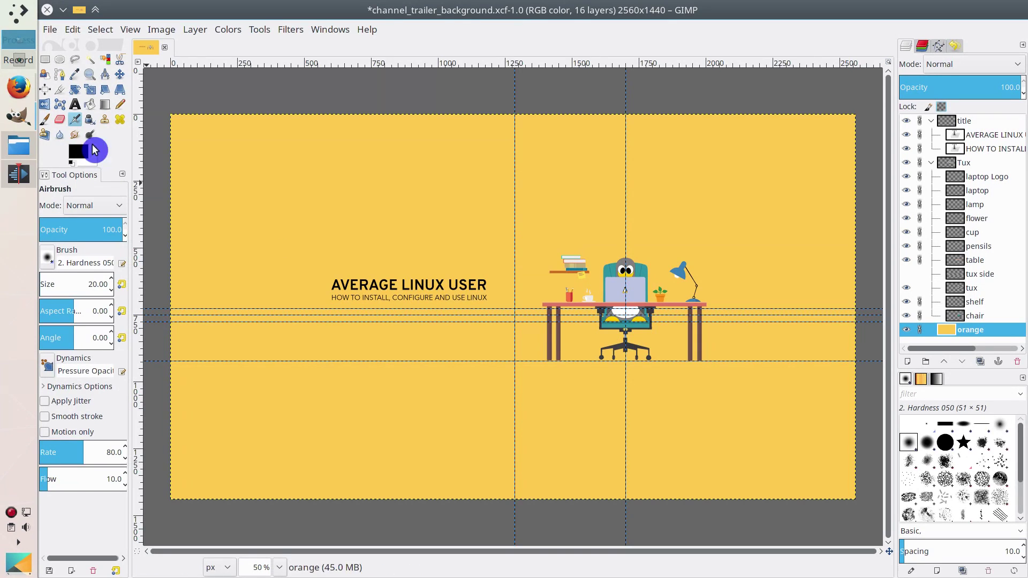
Step: Open the side-view Tux vector page on Pixabay, briefly comparing it with the GIMP trailer artwork
left_click(18, 90)
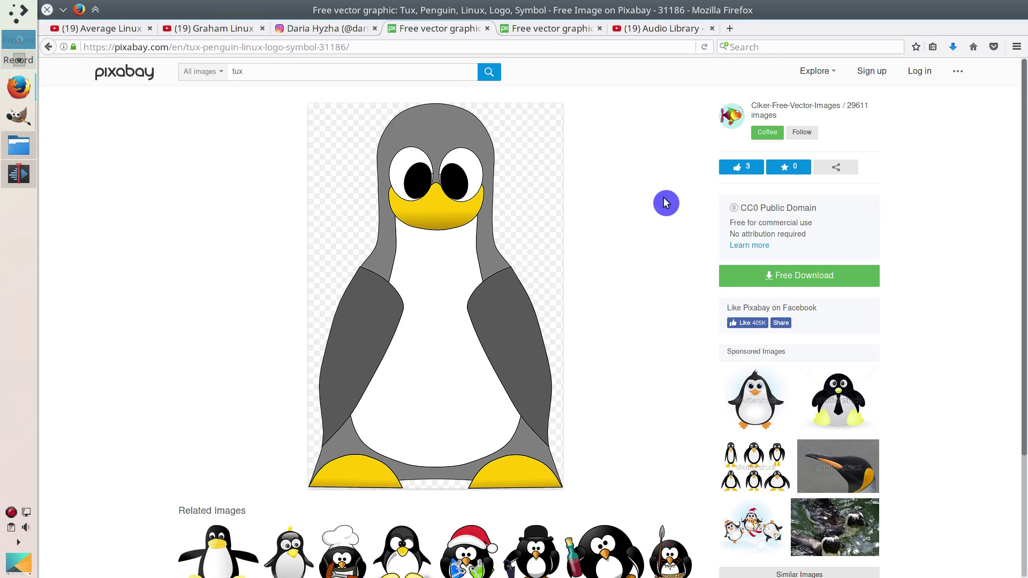
left_click(554, 29)
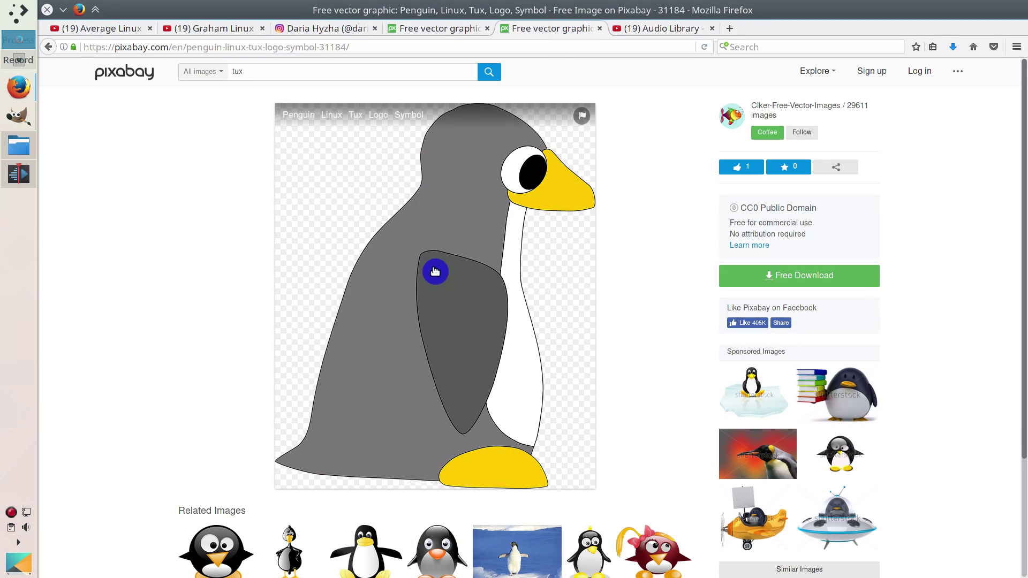
left_click(18, 116)
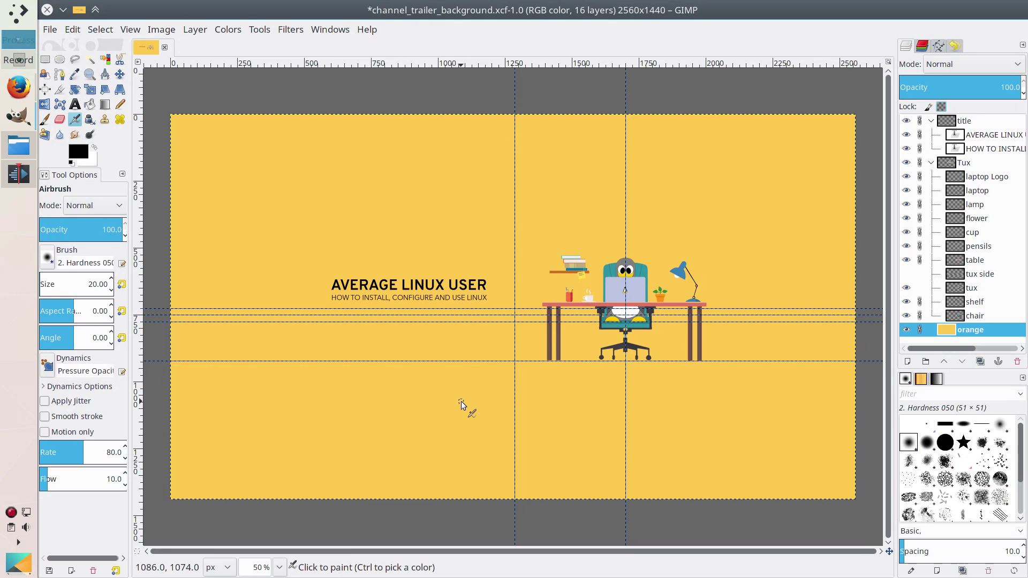
left_click(18, 88)
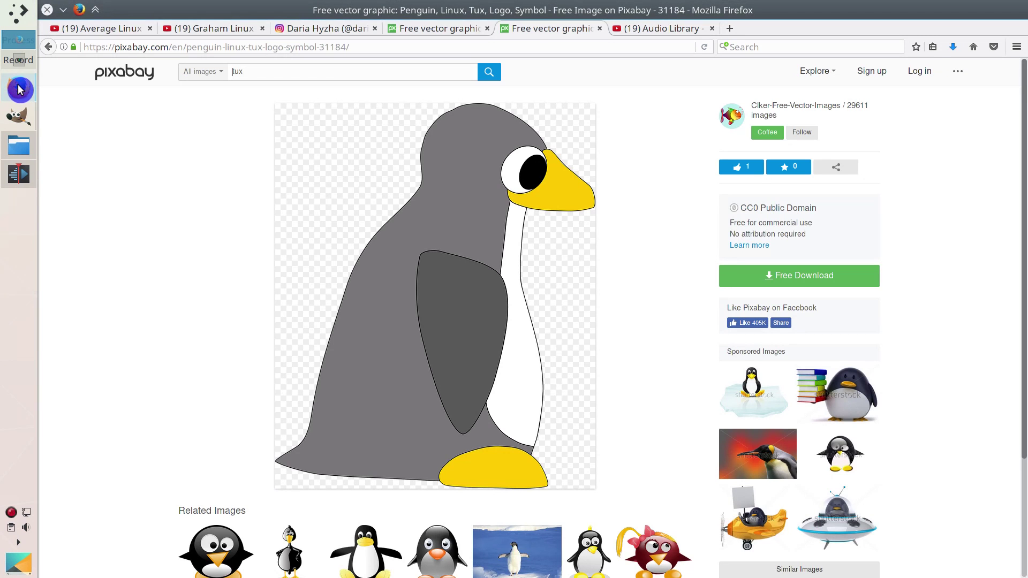
Step: Preview the 0:07 Cartoon Bank Heist (Sting) track in YouTube's Audio Library
left_click(659, 28)
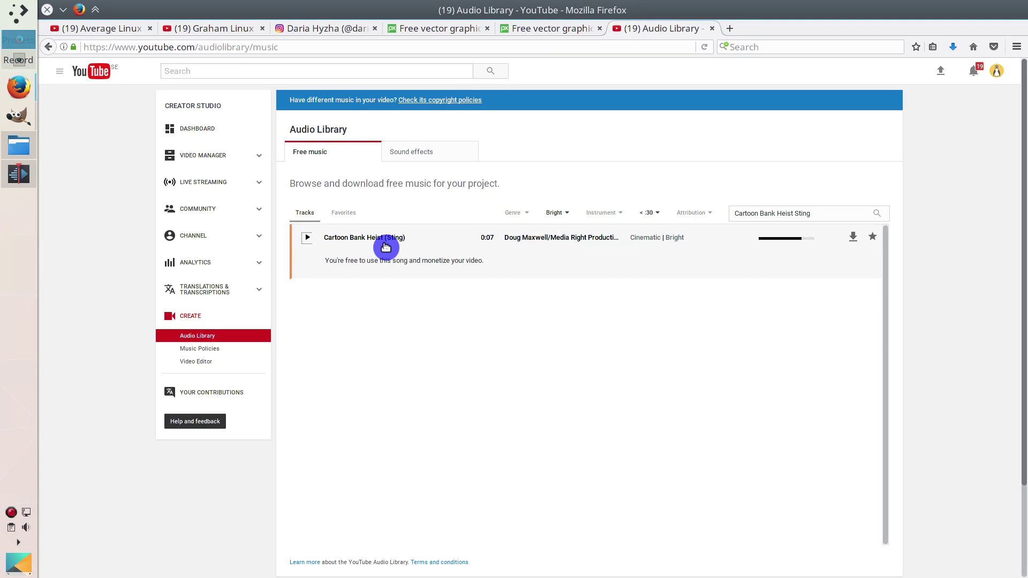
left_click(308, 239)
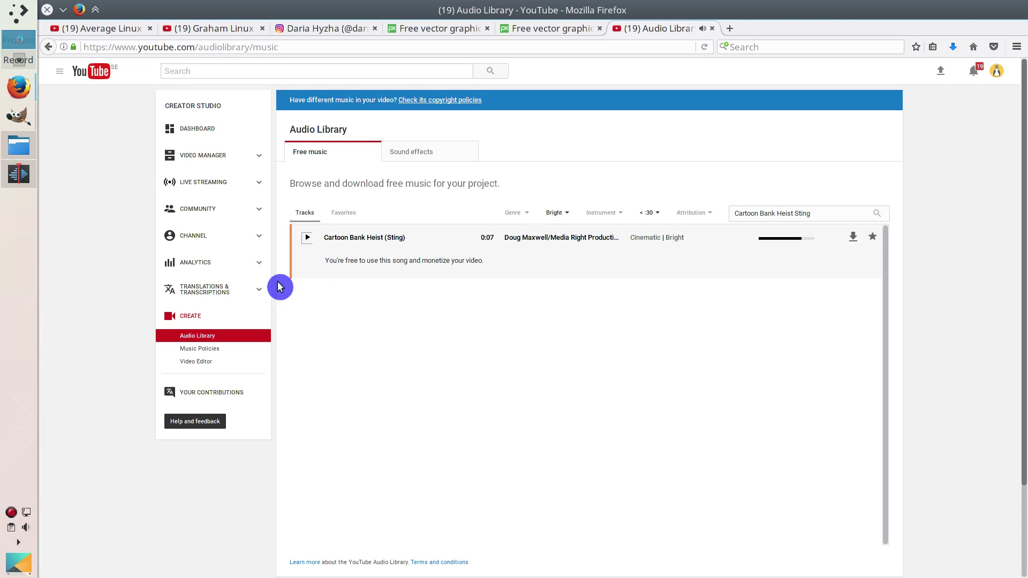
Step: Copy the Cartoon_Bank_Heist_Sting.mp3 clip and paste a second copy later on Audio 1
left_click(18, 174)
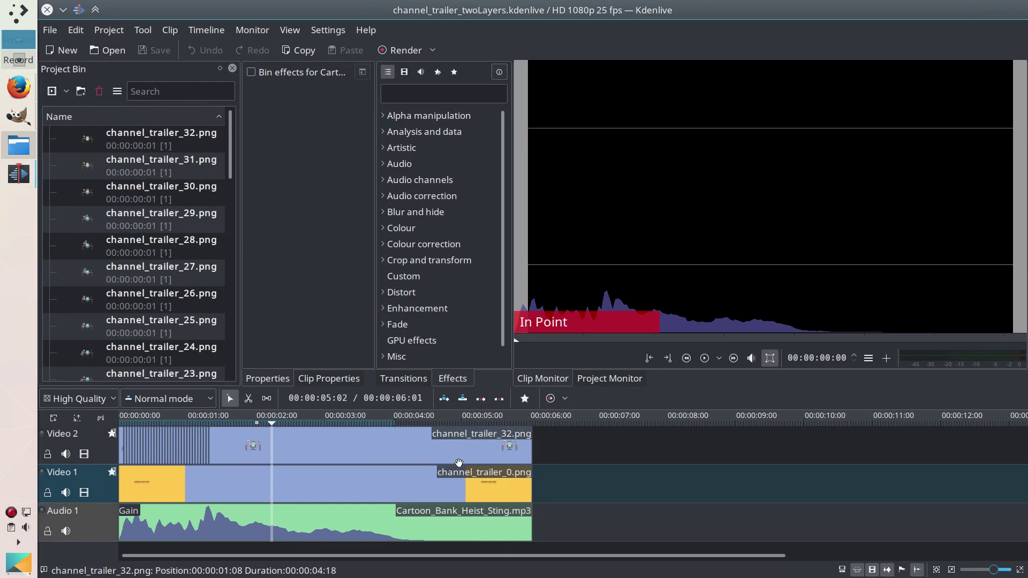
left_click(329, 519)
key("ctrl+c")
key("ctrl+v")
Step: Play back from the pasted sting and park the playhead just before 8 seconds
left_click(630, 501)
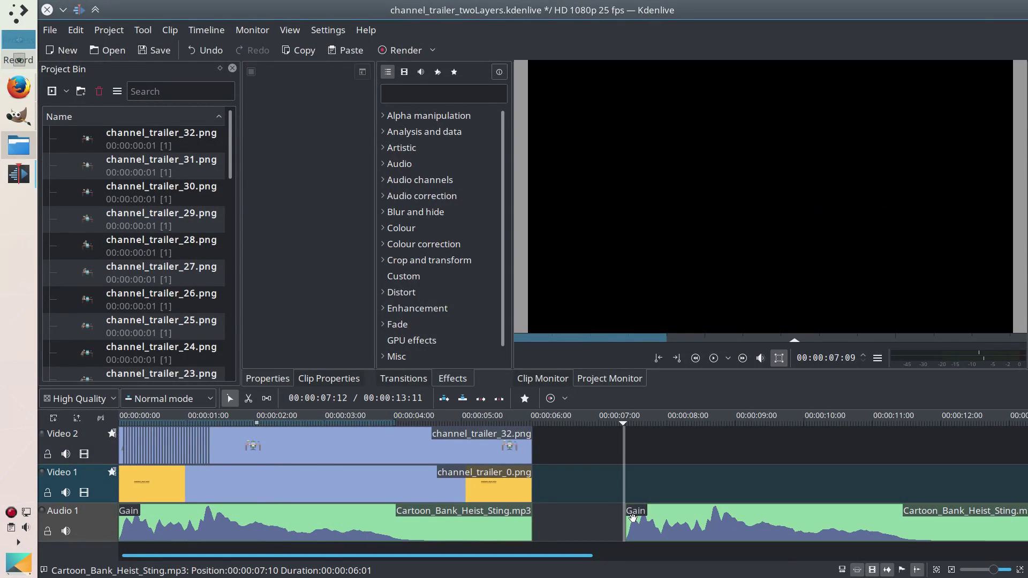
key("space")
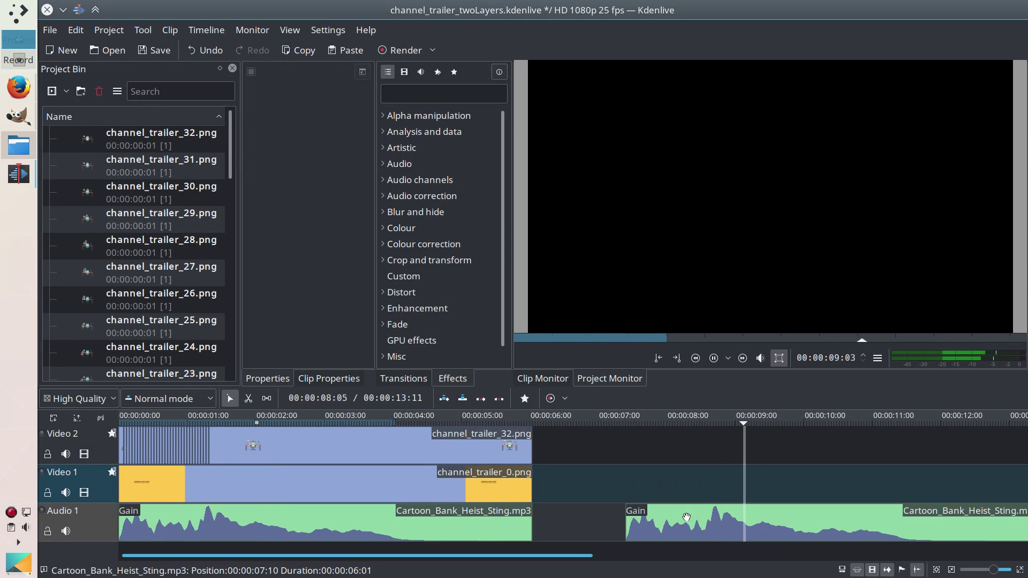
key("space")
left_click(731, 508)
left_click(734, 494)
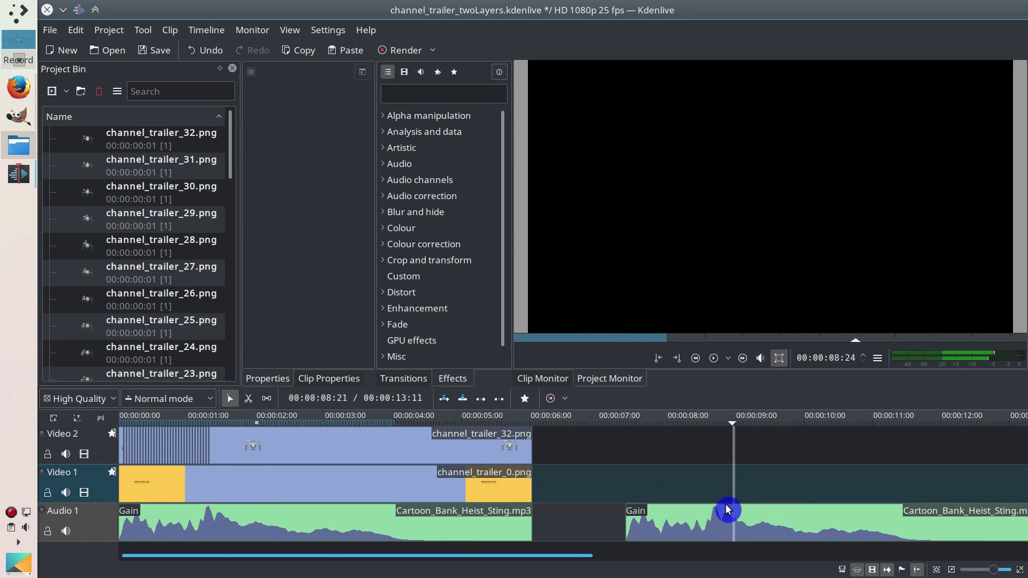
left_click(730, 427)
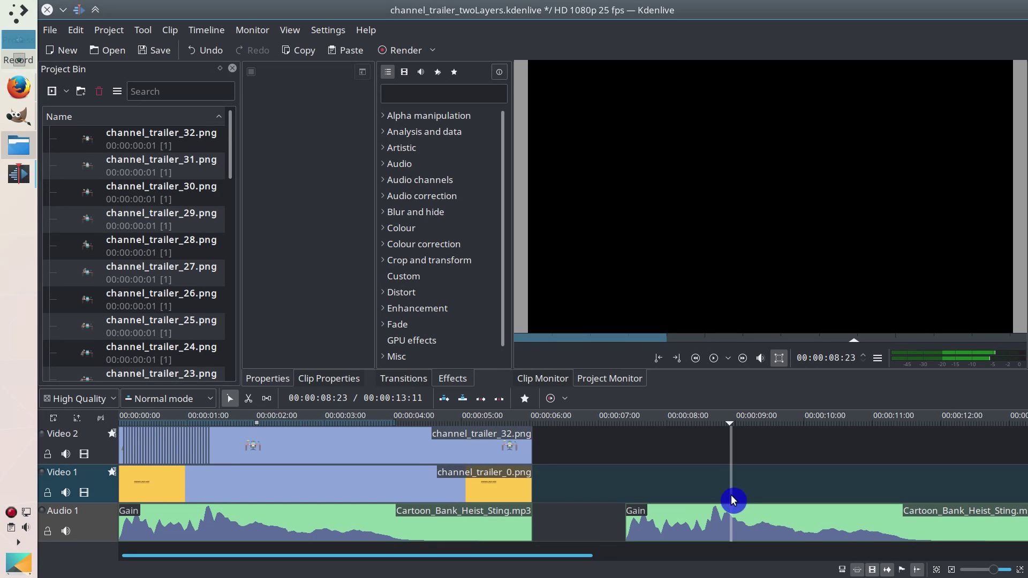
scroll(666, 500, "up", 3)
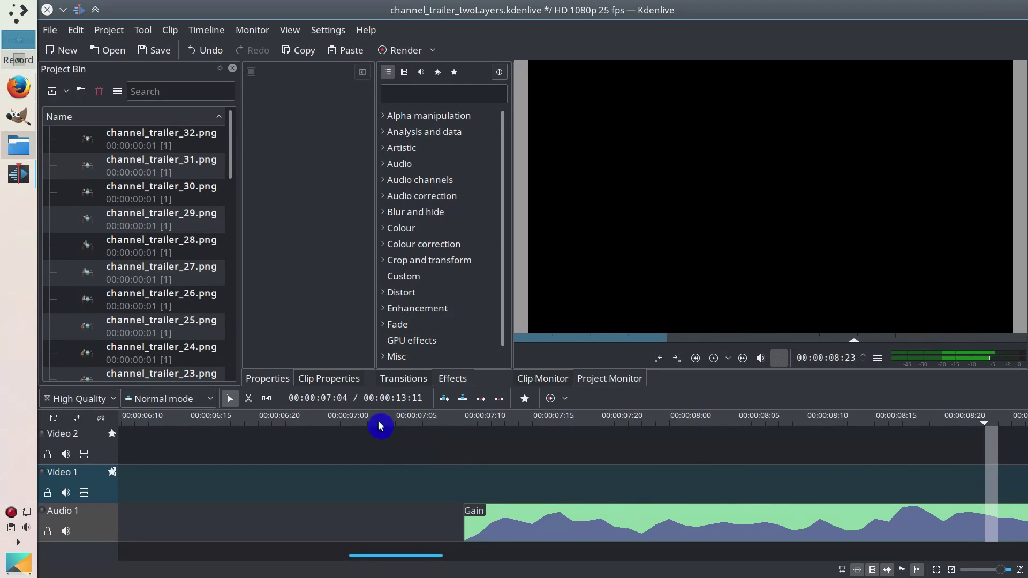
Step: Show the side-view Tux layer, hide the desk Tux, and nudge the side-view Tux 3 px right
left_click(19, 117)
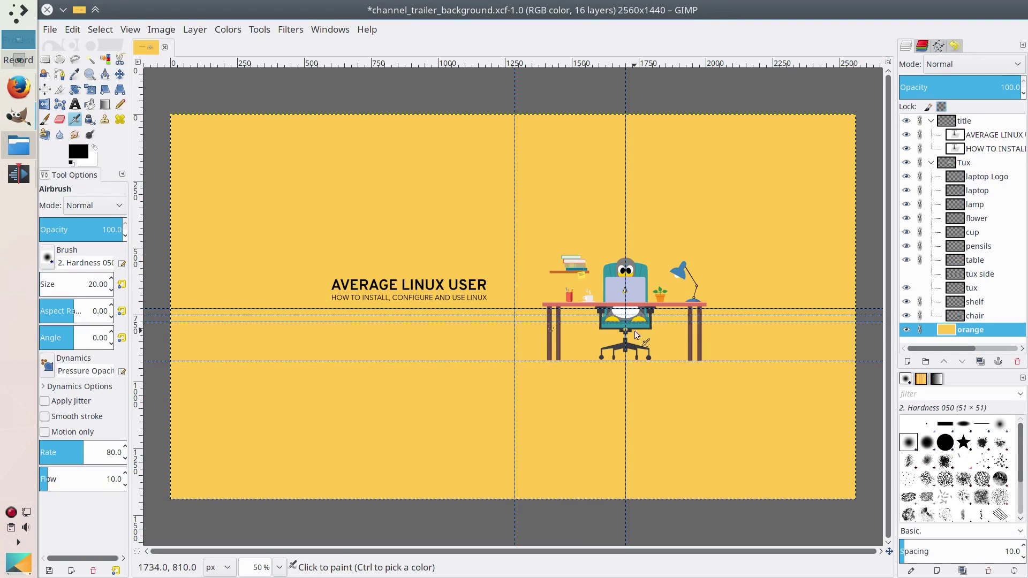
left_click(907, 273)
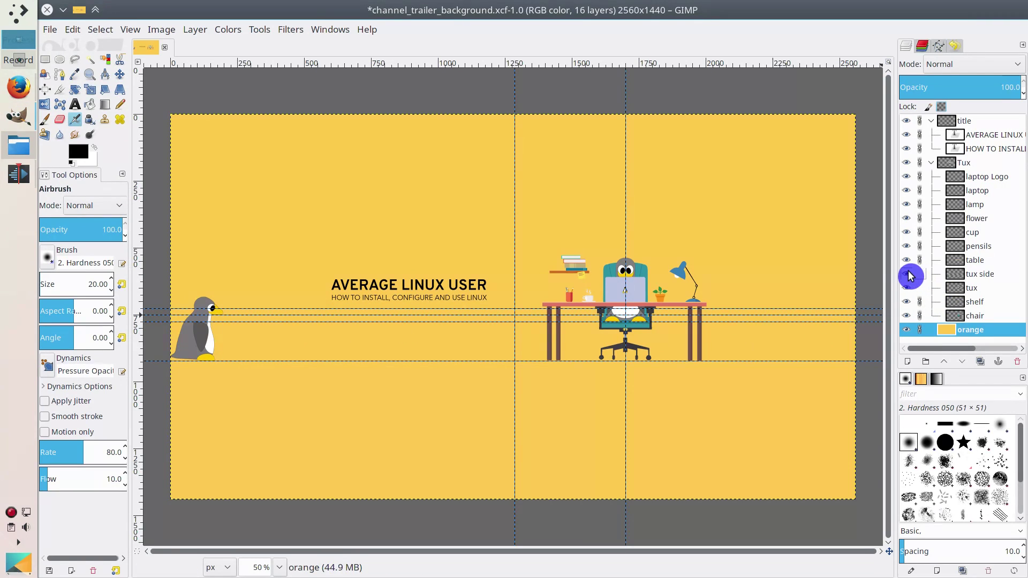
left_click(906, 287)
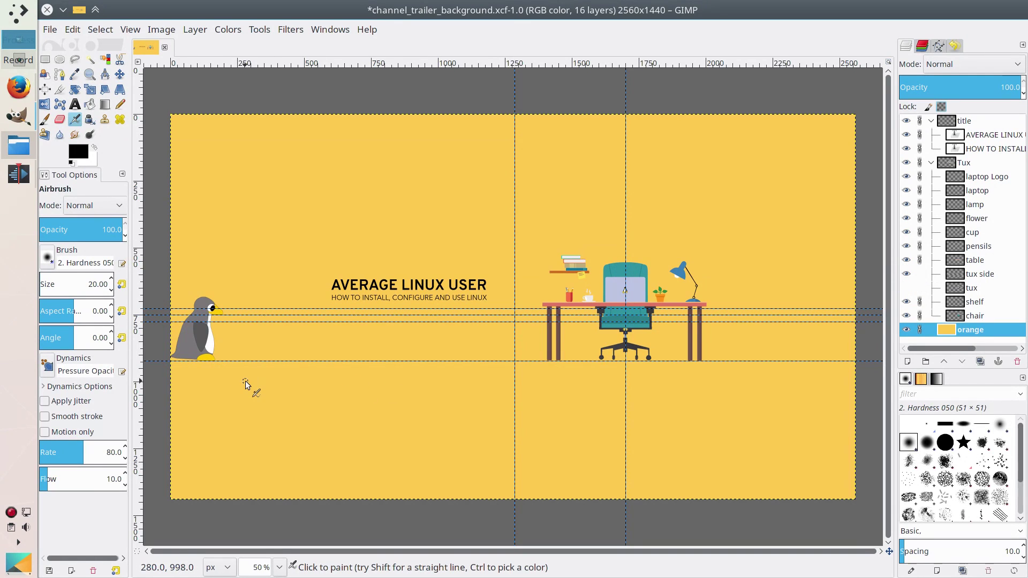
scroll(198, 335, "up", 1)
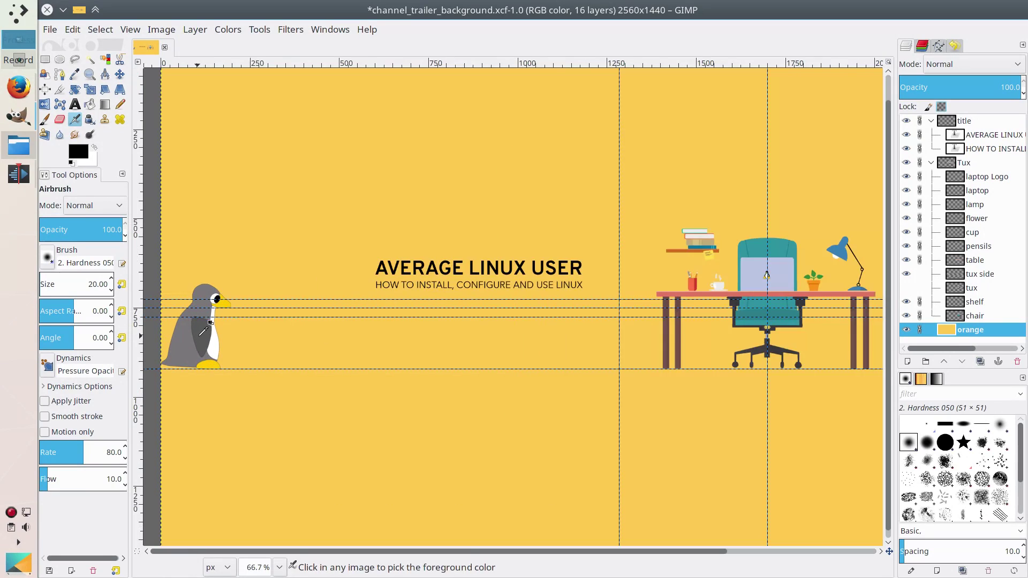
left_click(114, 89)
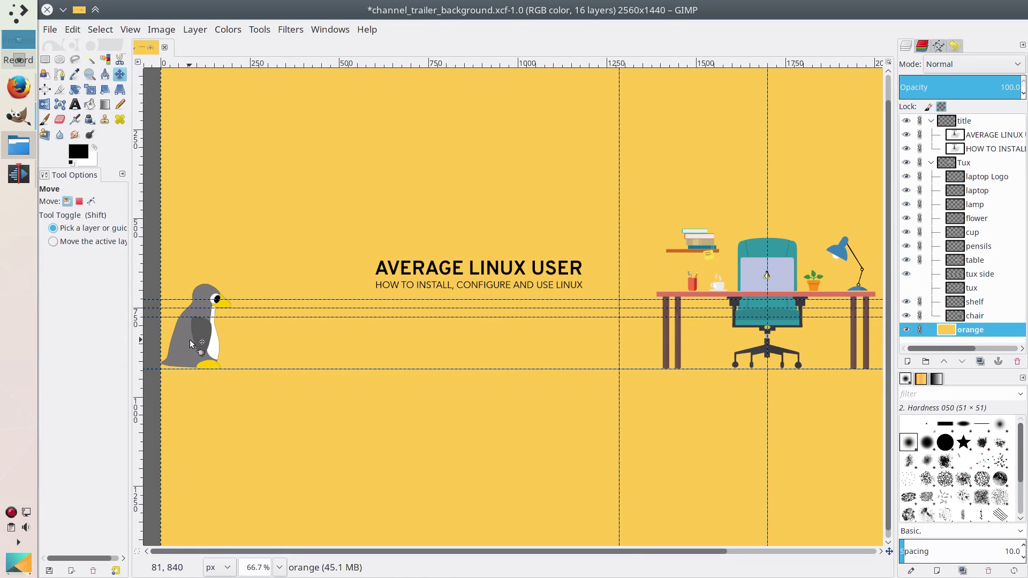
left_click_drag(191, 340, 192, 340)
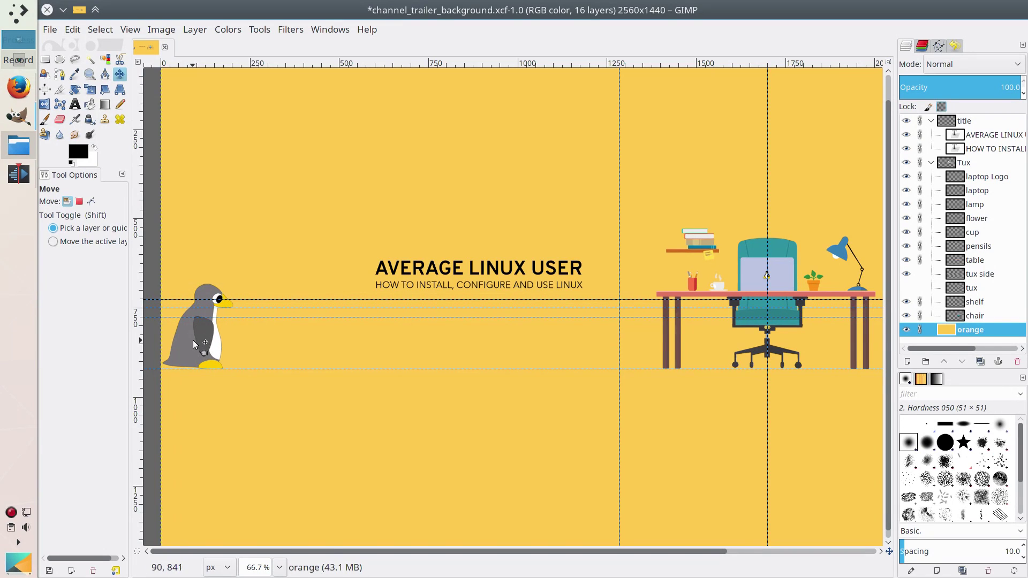
Step: Check the channel_trailer_00.png frame name in Export As and cancel
left_click(54, 35)
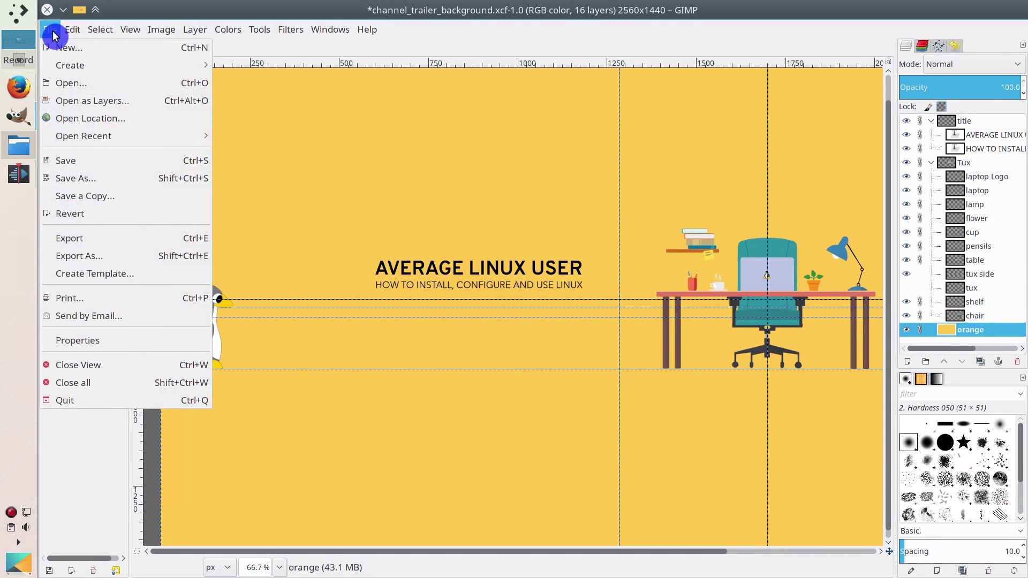
left_click(83, 263)
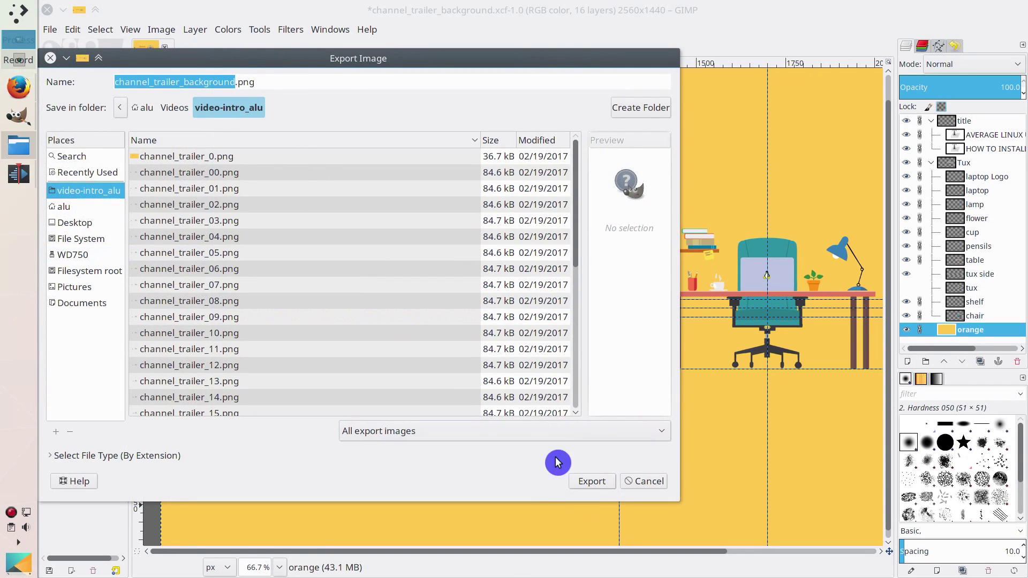
left_click(208, 176)
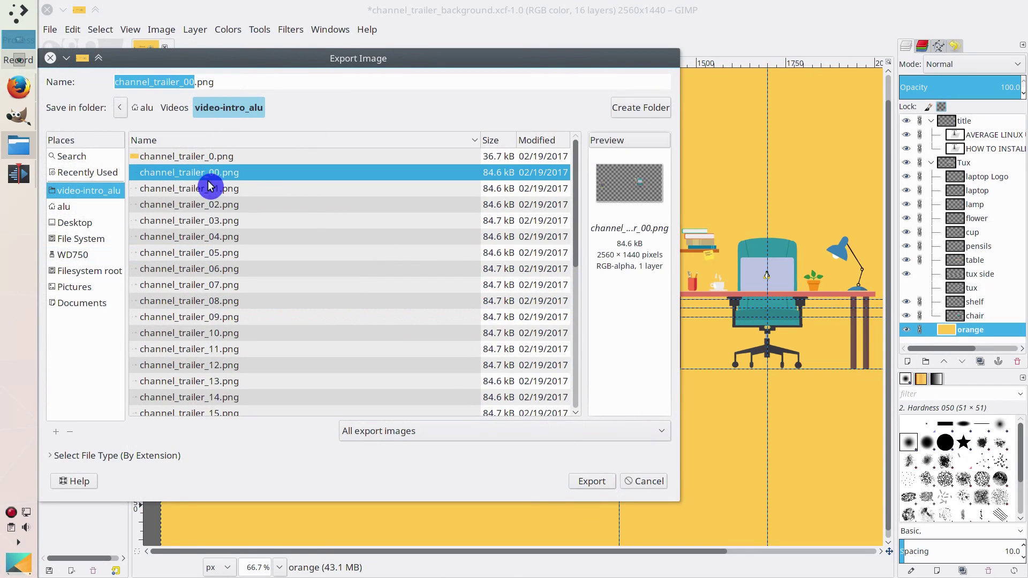
left_click(644, 481)
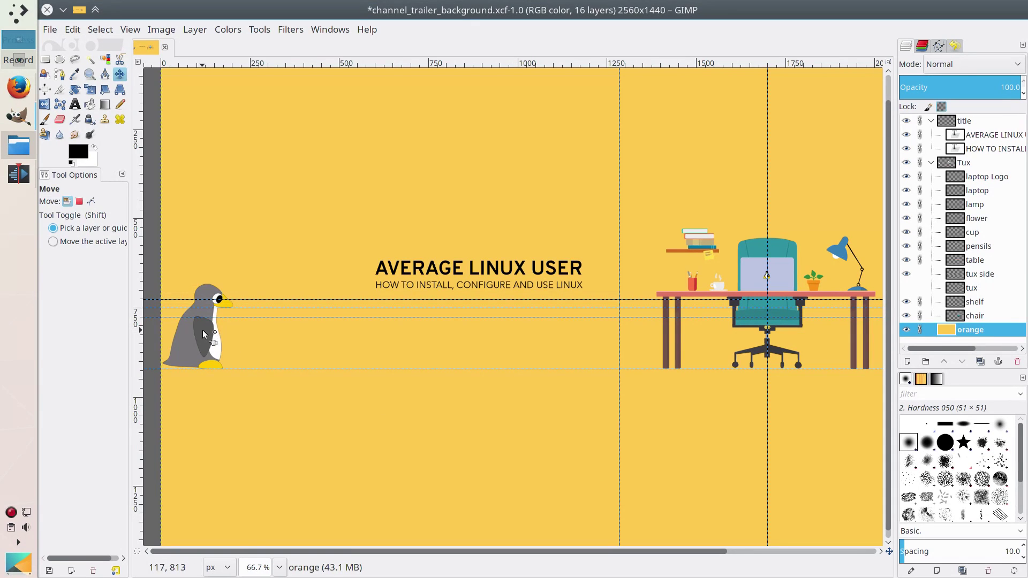
Step: Move the side-view Tux about 50 px right, fine-tuning its position at 100% zoom
left_click_drag(203, 335, 231, 334)
key("1")
scroll(739, 391, "left", 5)
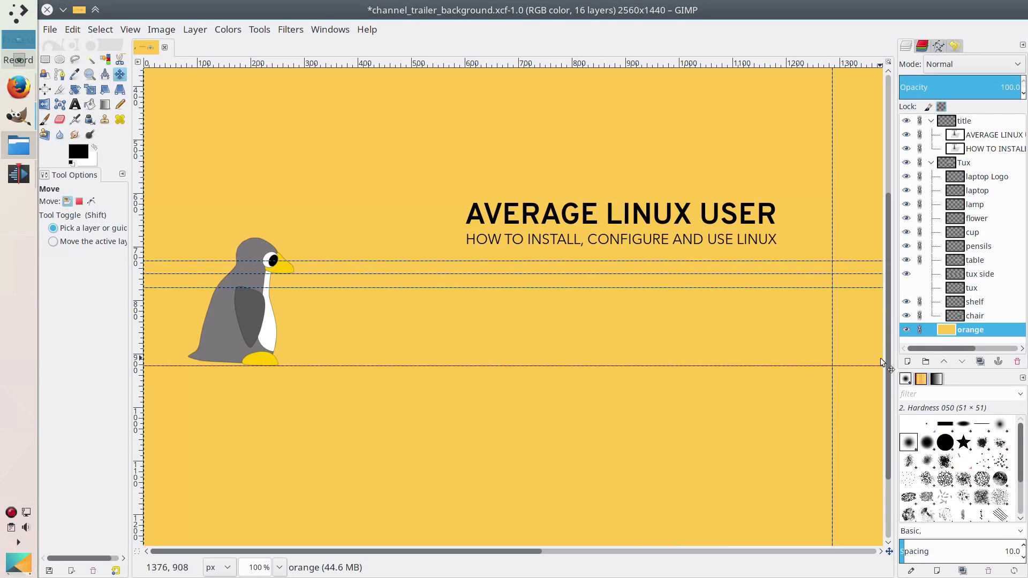
left_click_drag(889, 360, 890, 417)
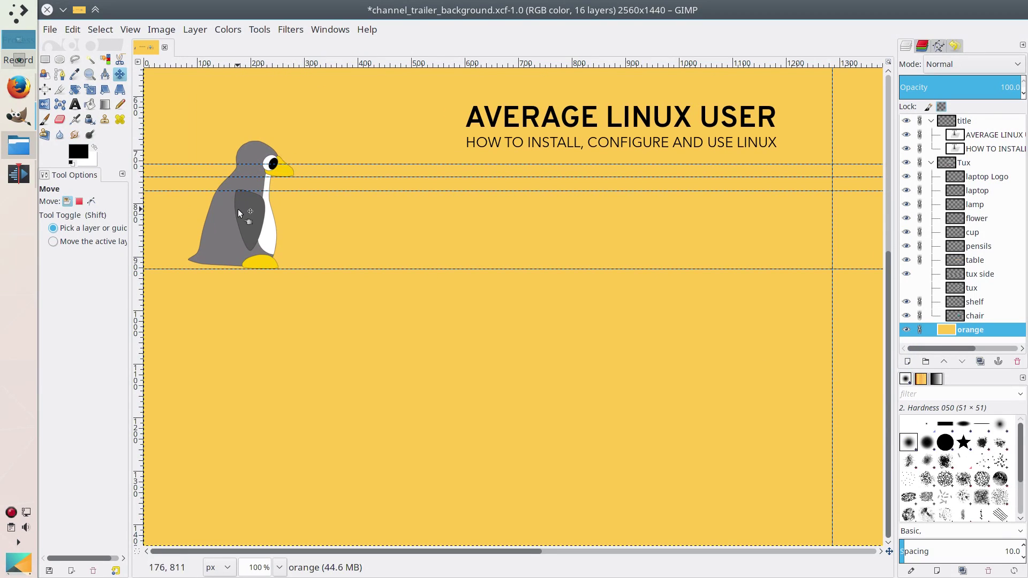
mouse_move(245, 210)
left_mouse_down()
mouse_move(255, 211)
mouse_move(195, 207)
mouse_move(239, 222)
mouse_move(257, 214)
mouse_move(247, 209)
left_mouse_up()
Step: Check channel_trailer_01.png in Export As, cancel, and move the Tux about 100 px right
left_click(50, 29)
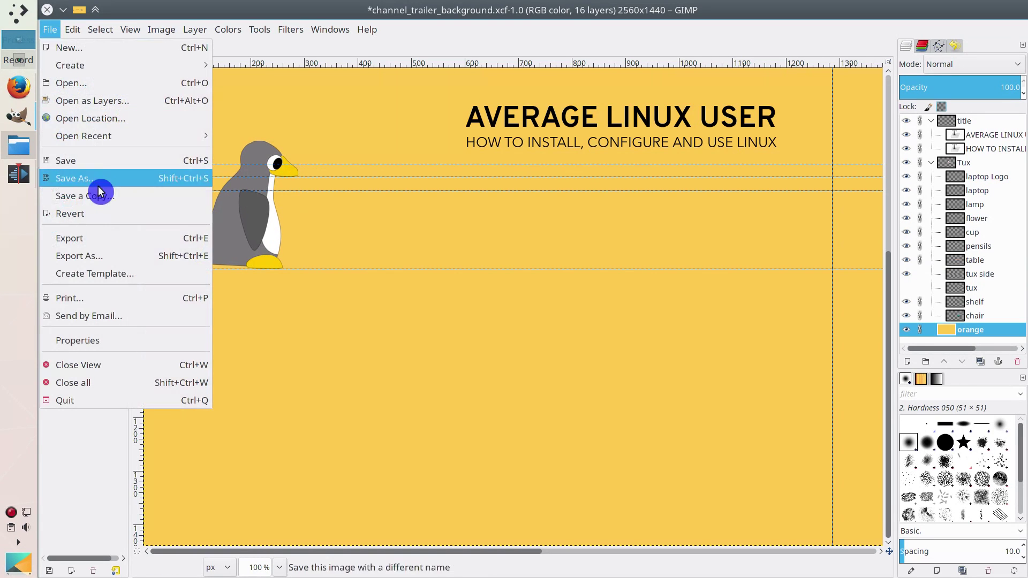
left_click(107, 257)
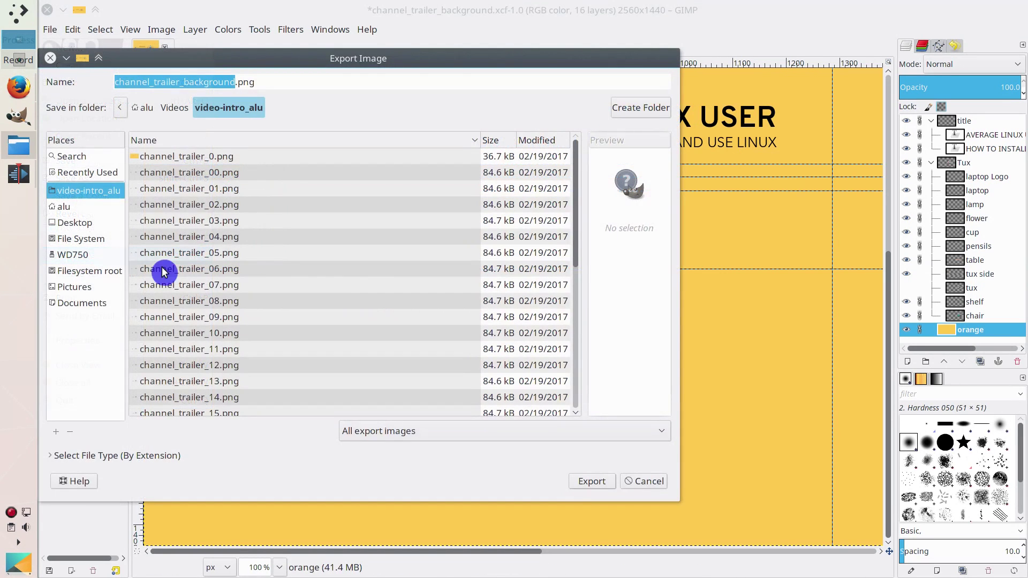
left_click(212, 195)
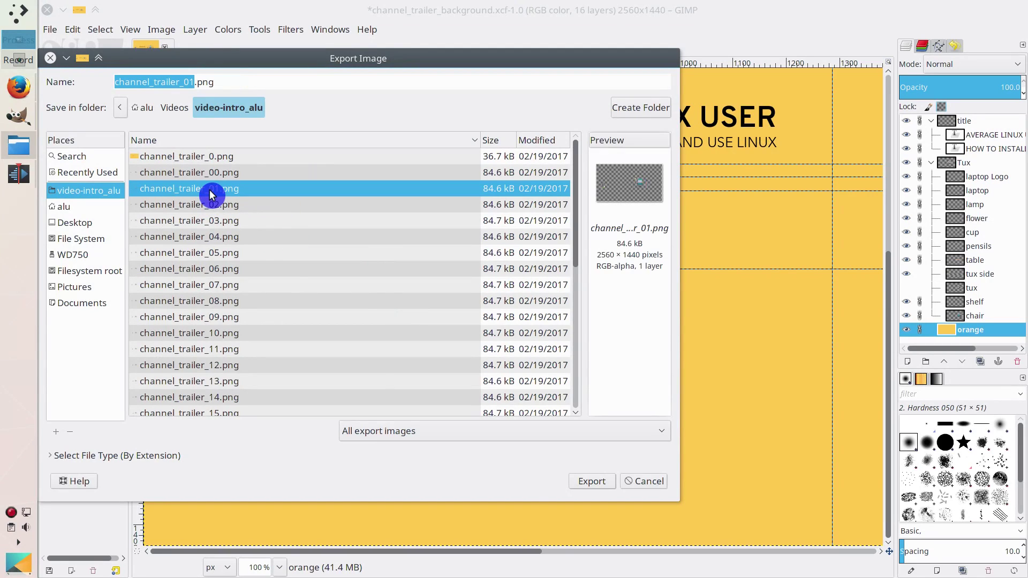
left_click(635, 482)
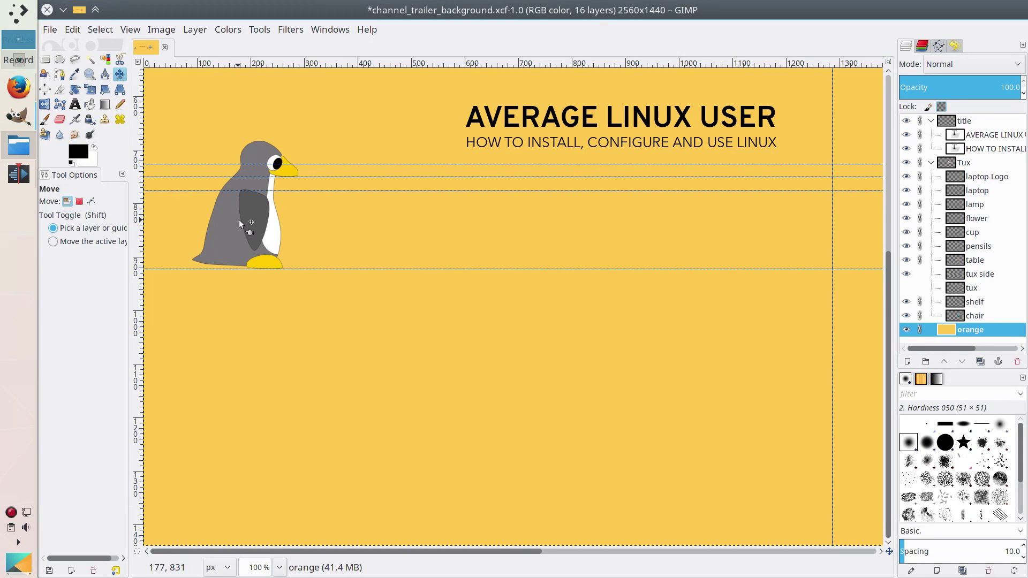
left_click_drag(249, 221, 306, 223)
Step: Check channel_trailer_02.png in Export As, cancel, and walk the Tux onto the desk chair
left_click(50, 29)
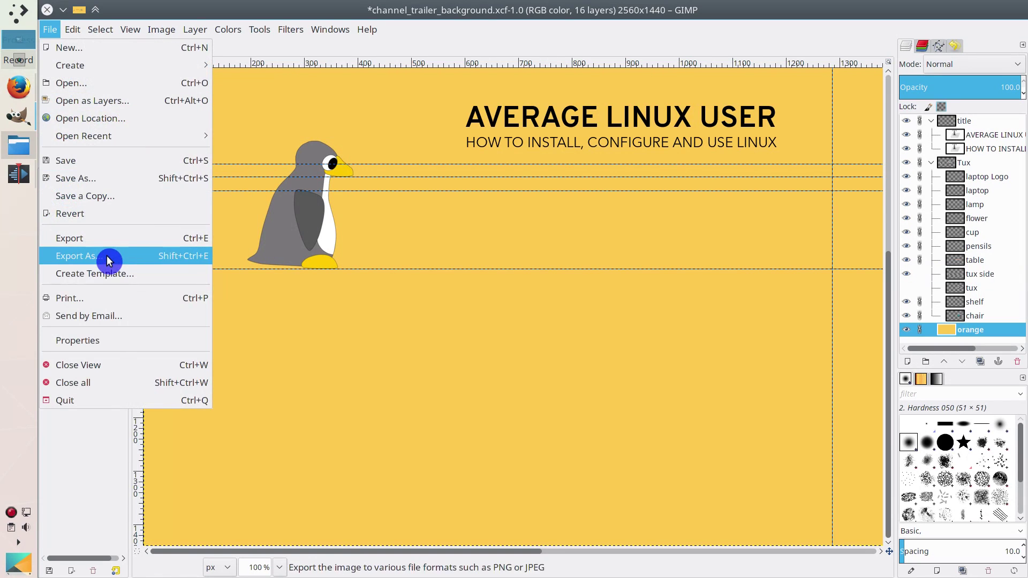
left_click(107, 255)
left_click(214, 205)
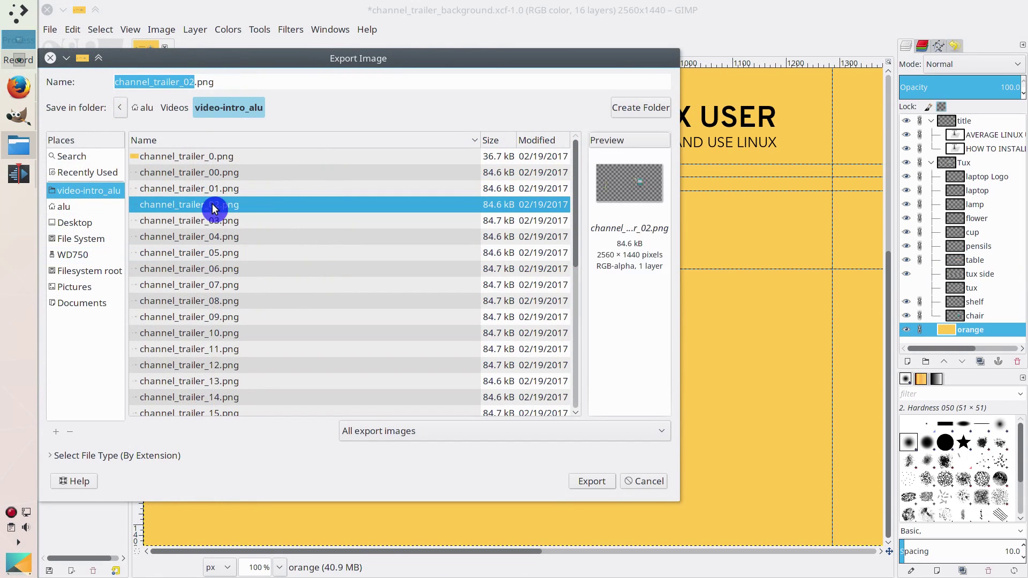
left_click(645, 481)
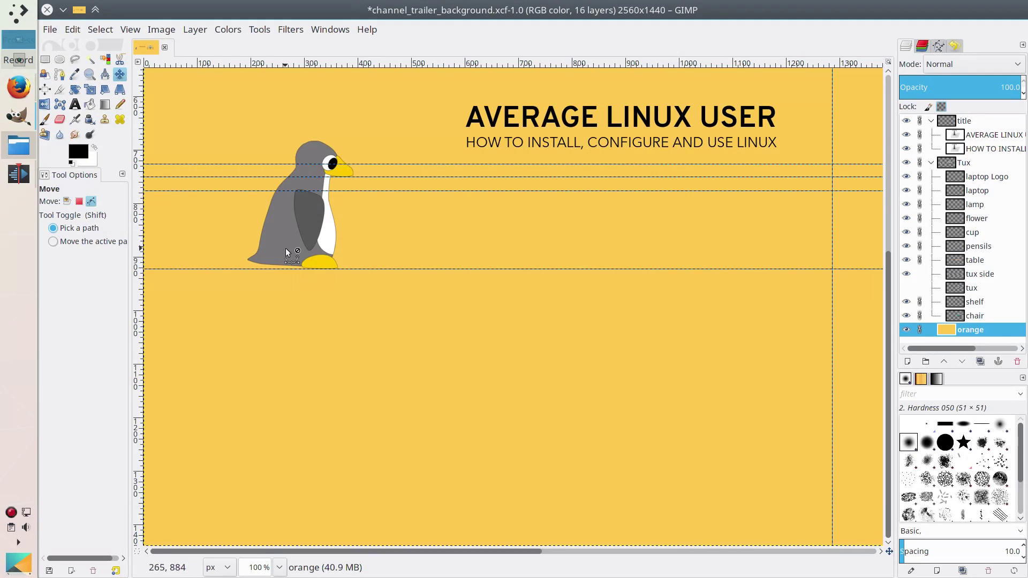
scroll(285, 248, "down", 2)
left_click_drag(240, 343, 614, 272)
Step: Raise the front-facing Tux up behind the laptop at 150% zoom
left_click(591, 268)
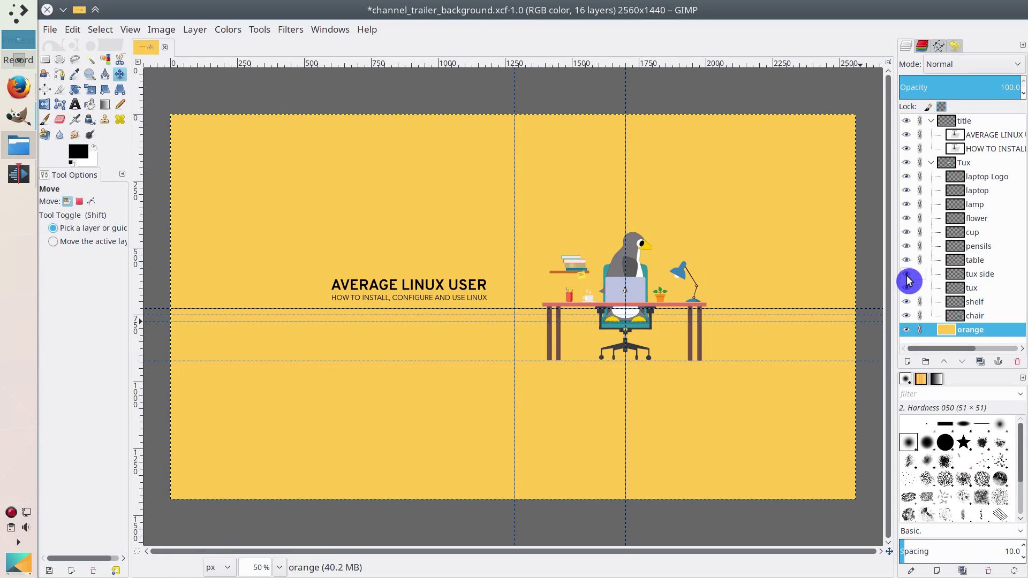
scroll(617, 320, "up", 3)
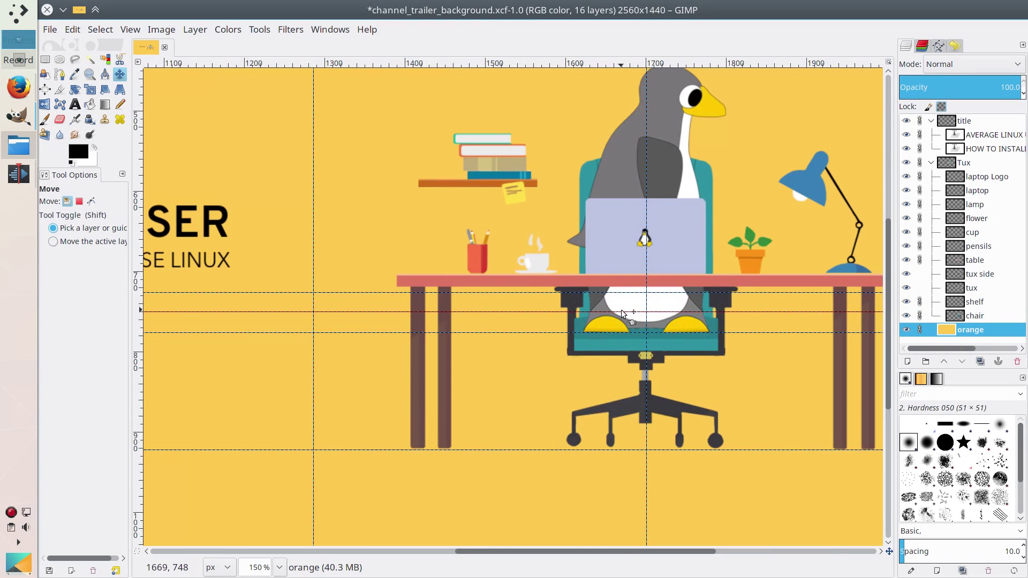
left_click_drag(624, 314, 626, 242)
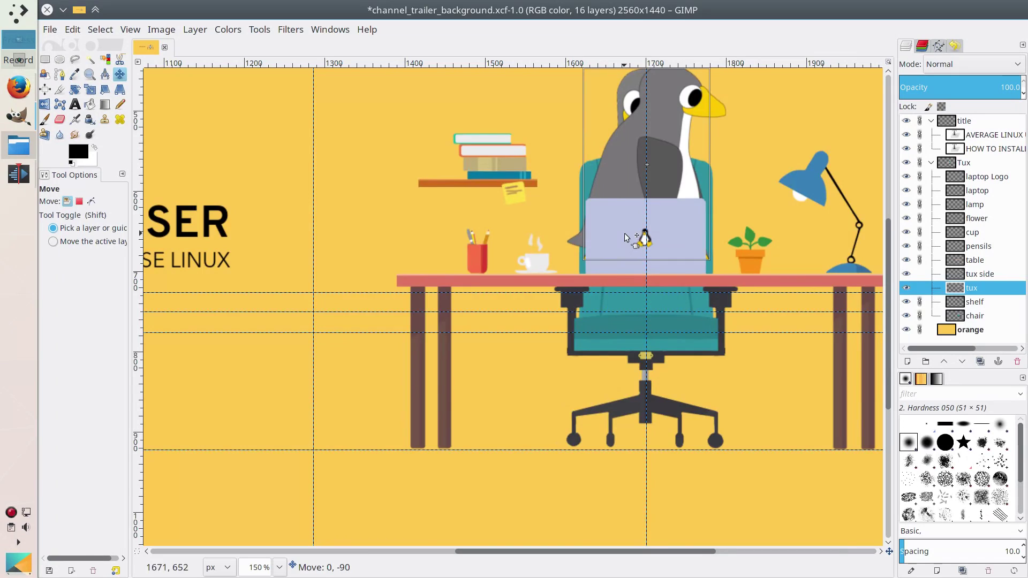
left_click(787, 253)
scroll(787, 253, "up", 3)
left_click_drag(623, 210, 623, 202)
left_click(782, 241)
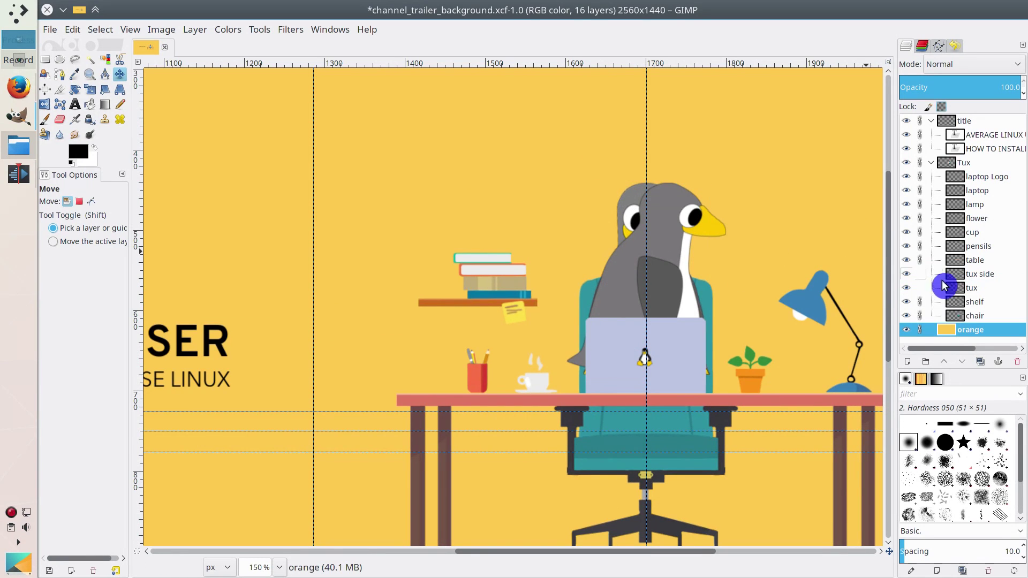
Step: Hide the side-view Tux layer and lower the front-facing Tux so it peeks over the laptop
left_click(906, 275)
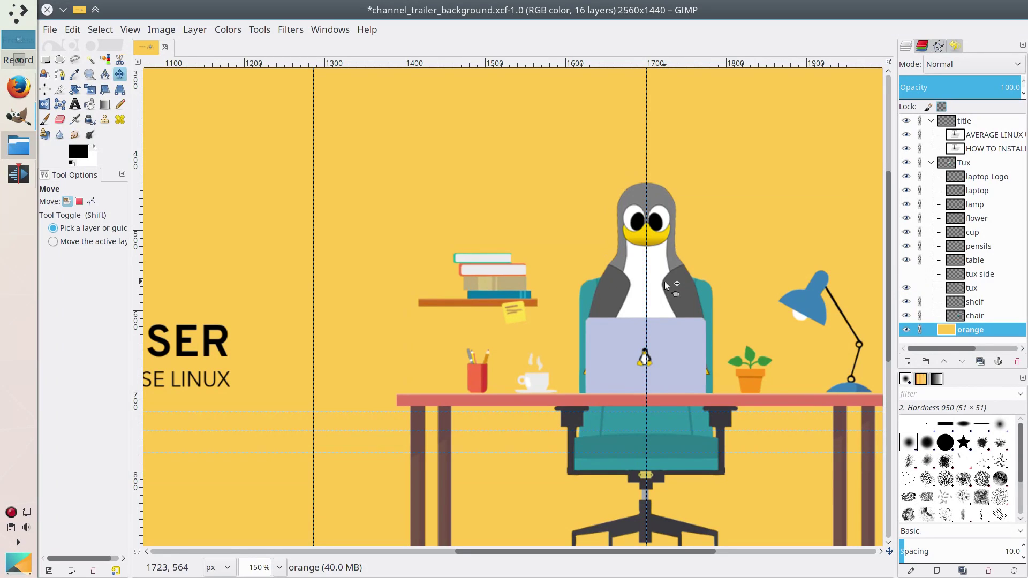
left_click_drag(665, 287, 661, 343)
left_click(669, 311)
left_click(661, 343)
key("minus")
key("minus")
key("minus")
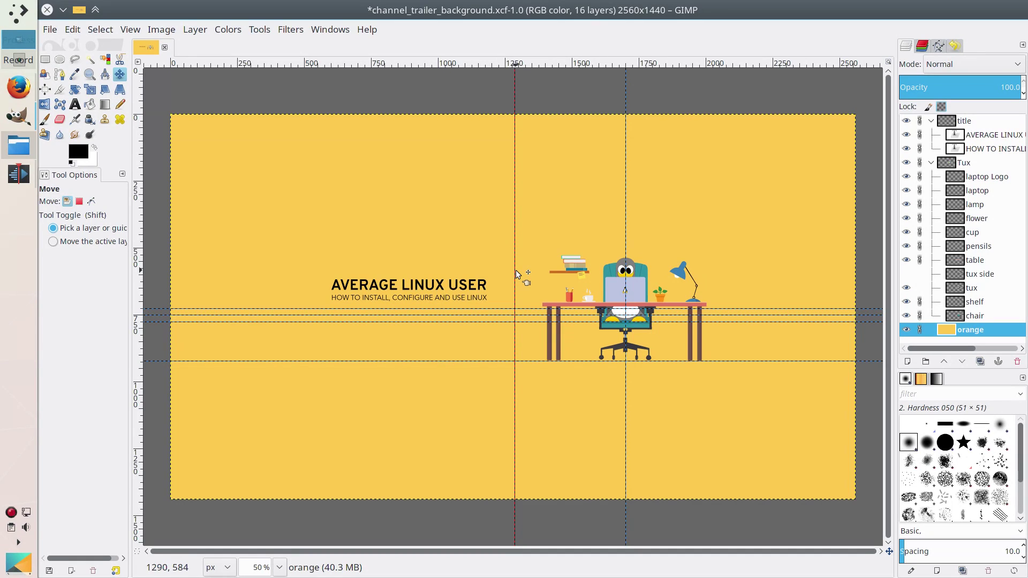
Step: Select the orange background layer and hide the whole Tux group
left_click(934, 336)
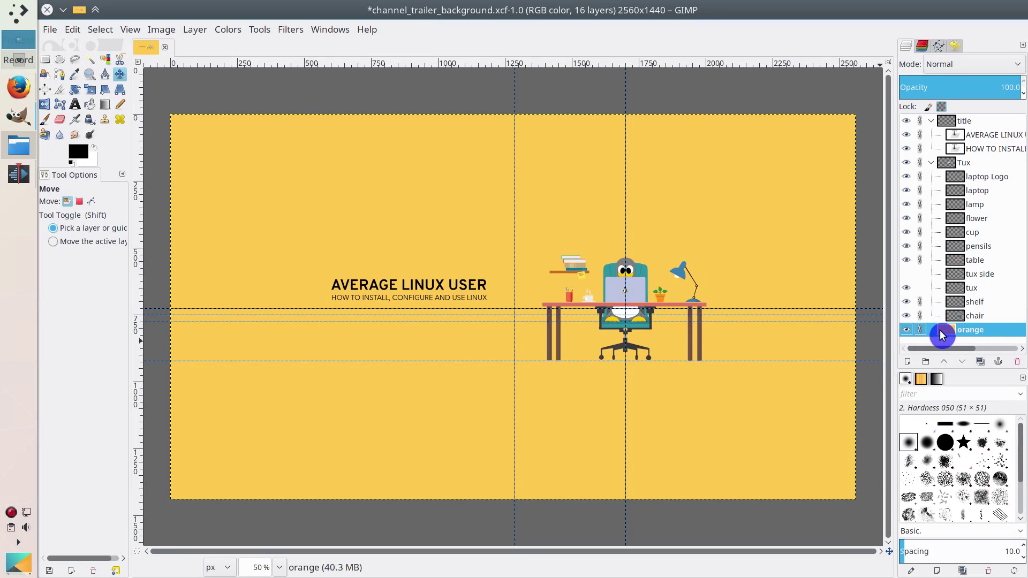
left_click_drag(942, 334, 952, 336)
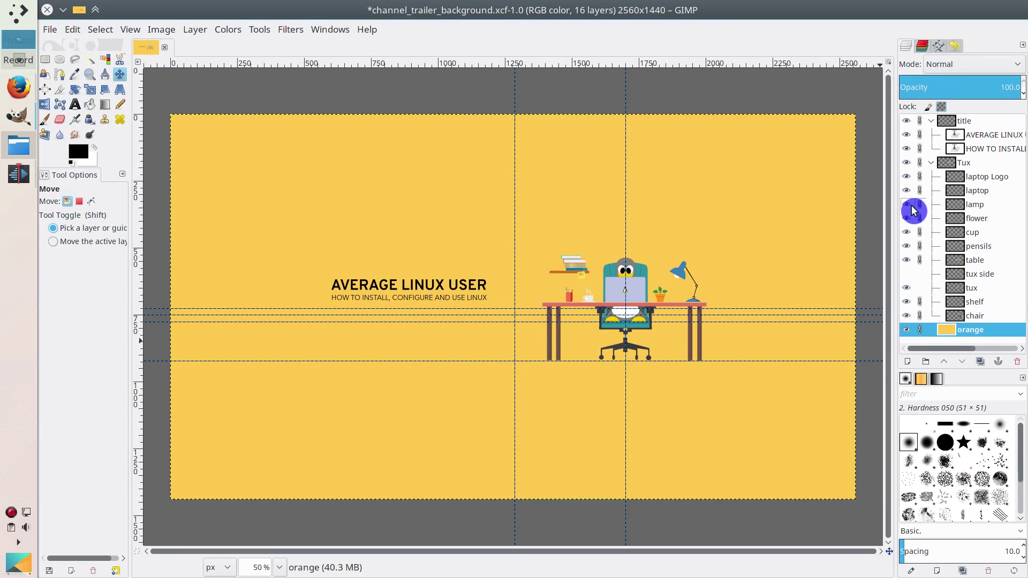
left_click(907, 163)
left_click(907, 164)
left_click(907, 165)
Step: Check the channel_trailer_0.png frame name in Export As and cancel
left_click(49, 31)
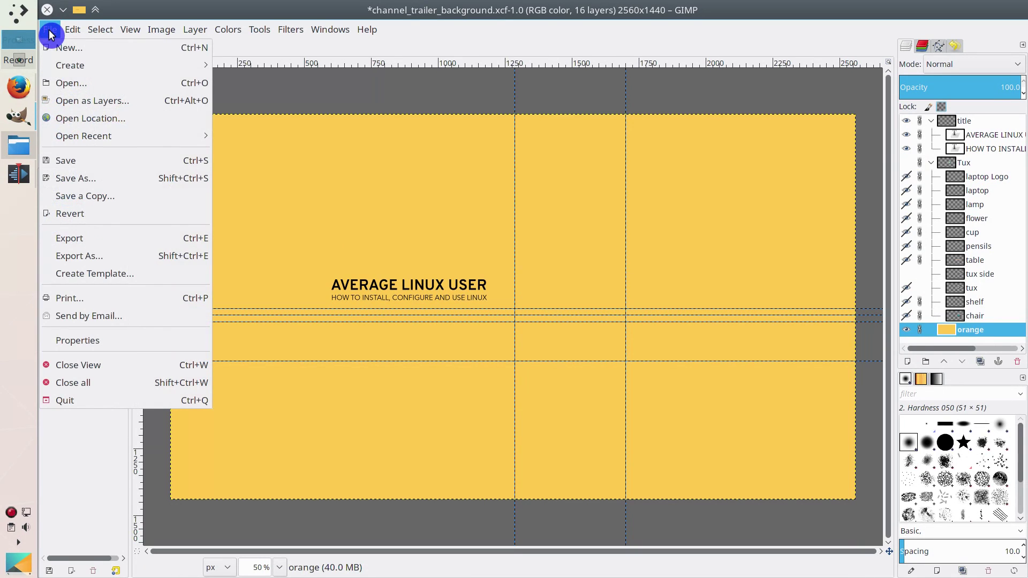
left_click(90, 259)
left_click(180, 161)
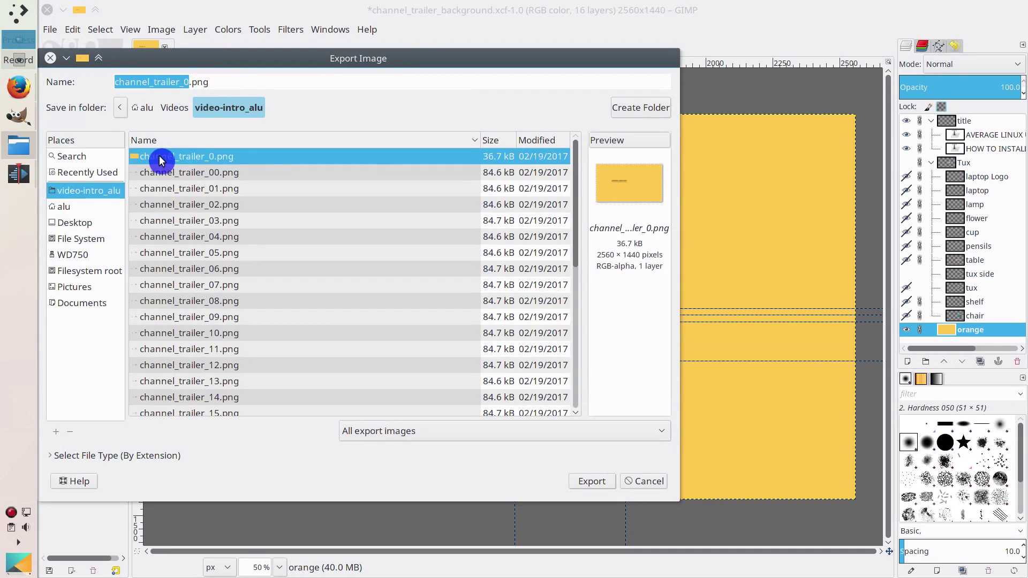
left_click(650, 481)
Step: Hide the front-view Tux on the chair and move the side-view Tux to the canvas's left edge
left_click(909, 332)
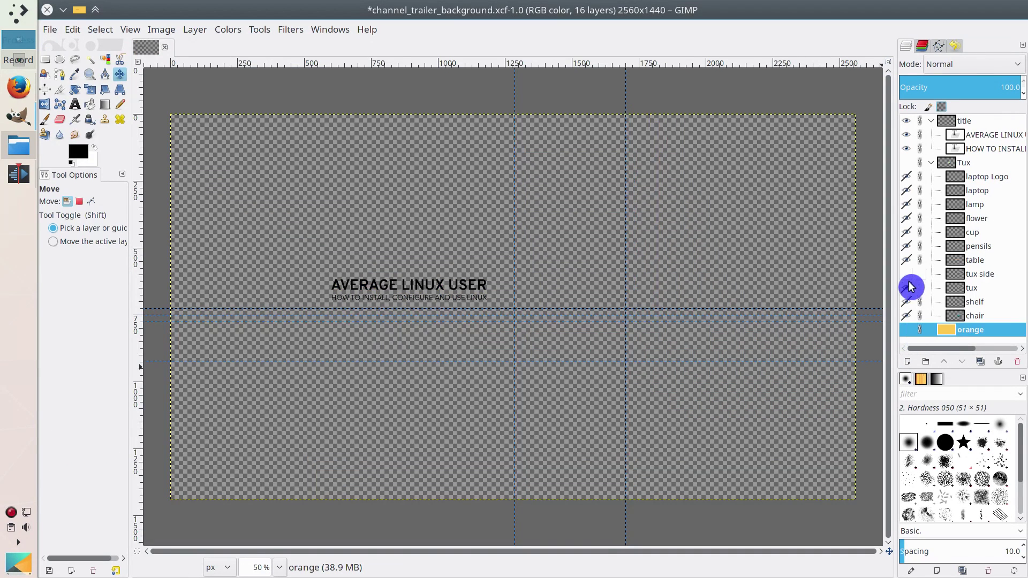
left_click(906, 162)
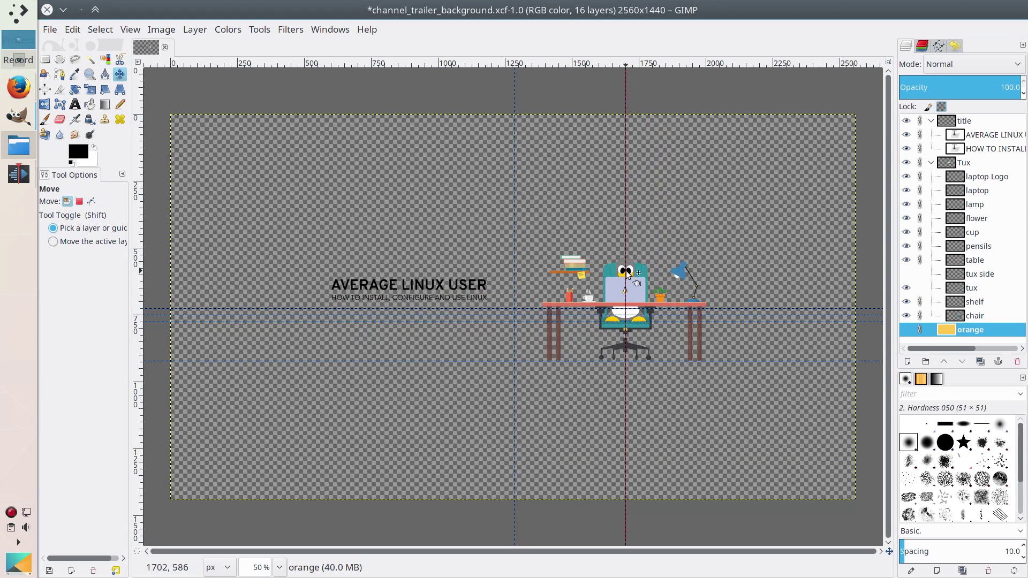
left_click(905, 274)
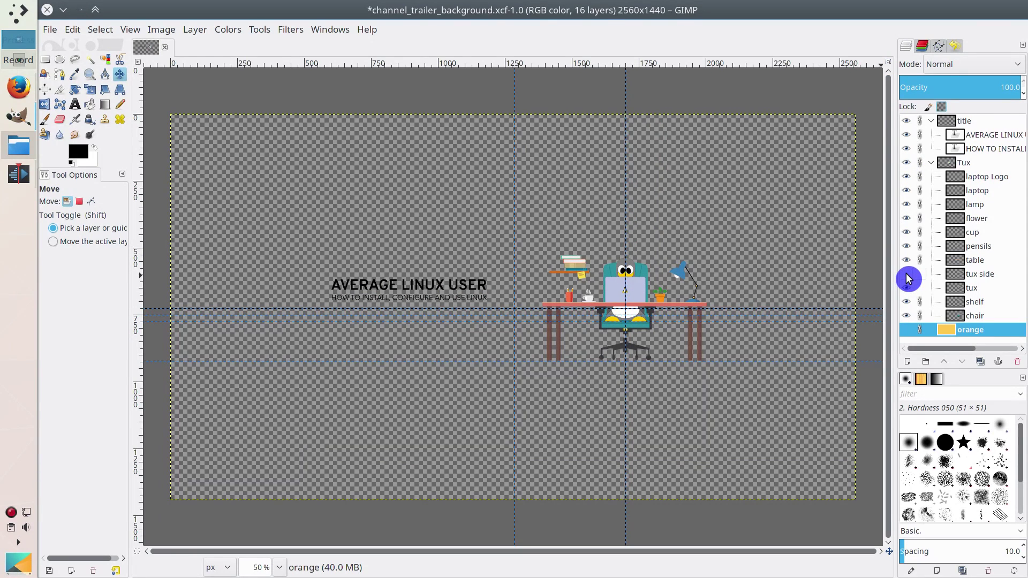
left_click(907, 275)
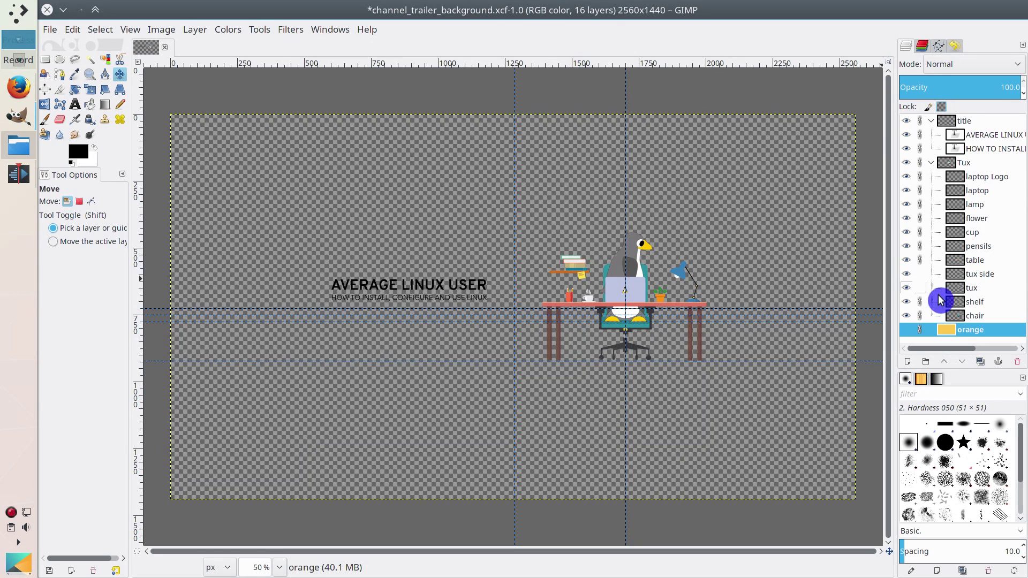
left_click(908, 288)
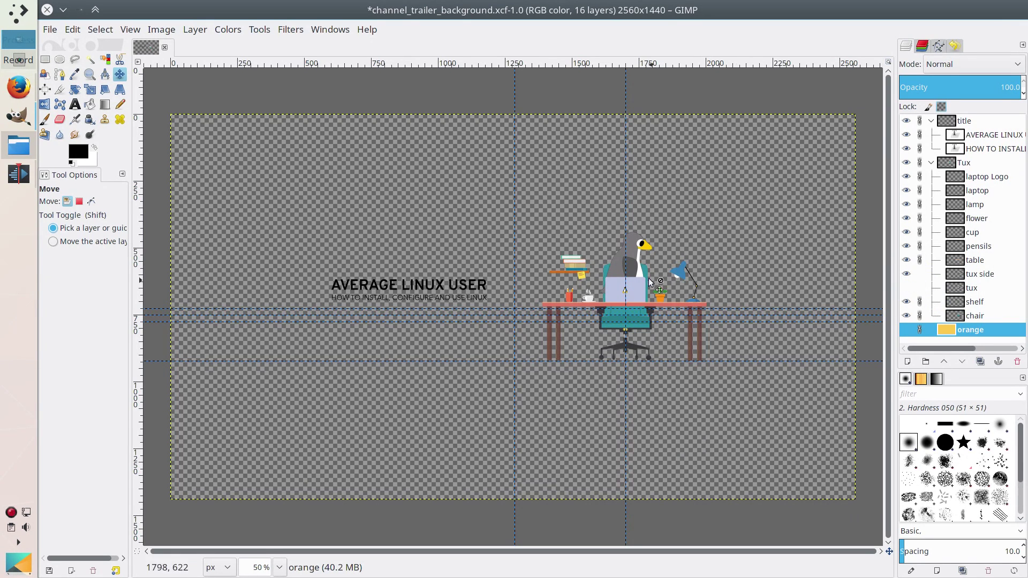
left_click_drag(621, 271, 193, 334)
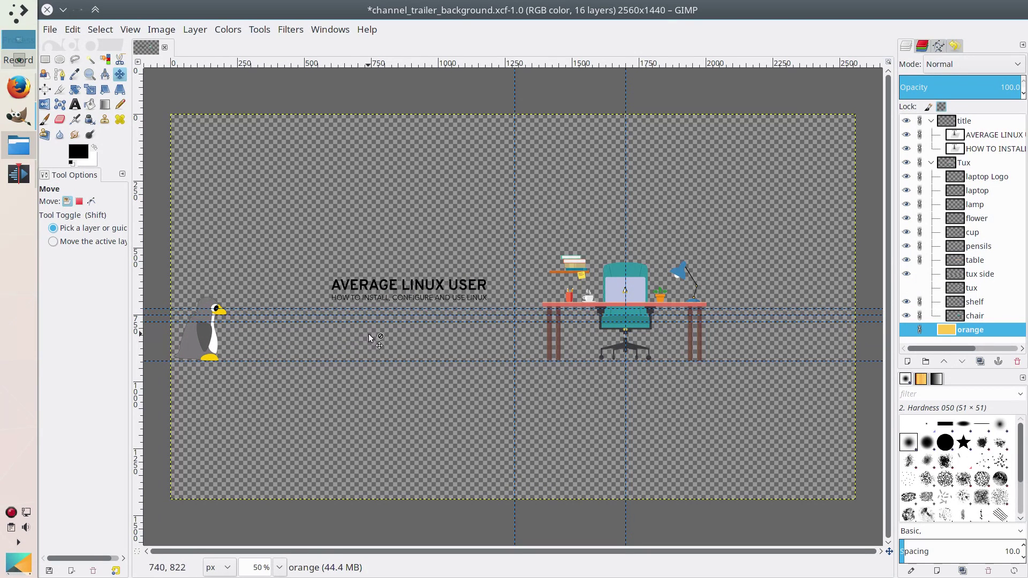
Step: Begin exporting the image under a new file name, then cancel the export
left_click(51, 30)
left_click(99, 258)
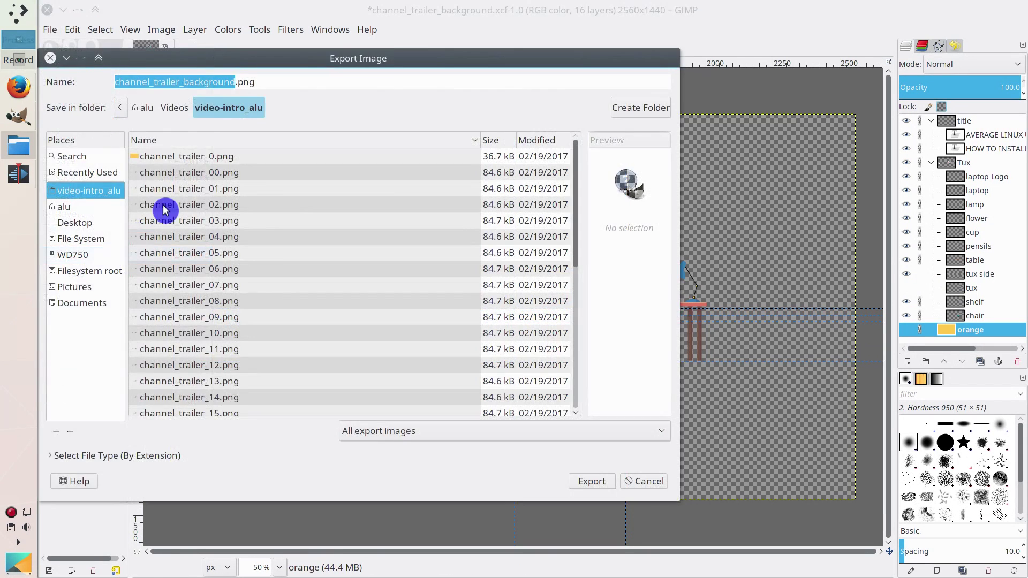
left_click(243, 84)
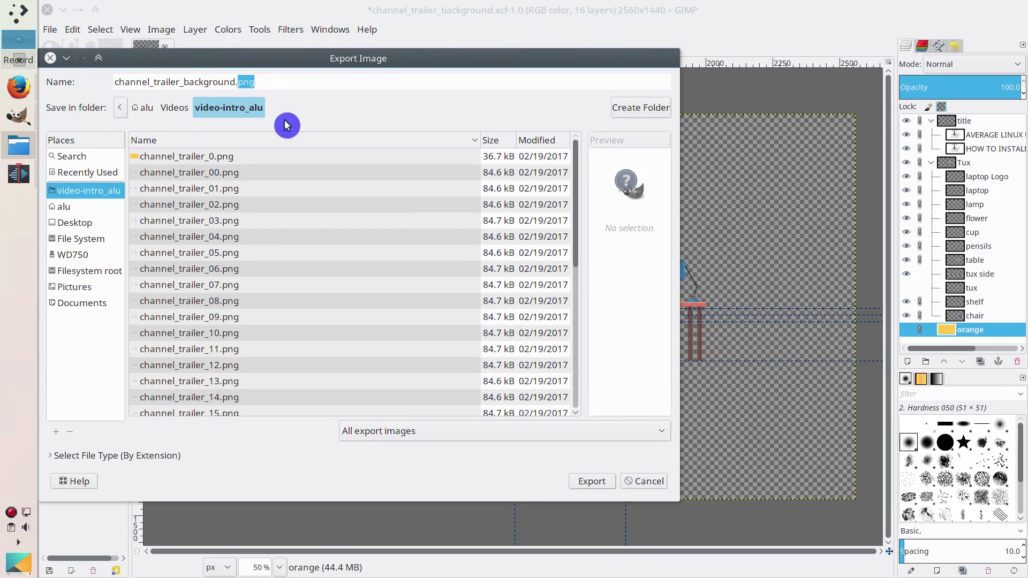
left_click(646, 482)
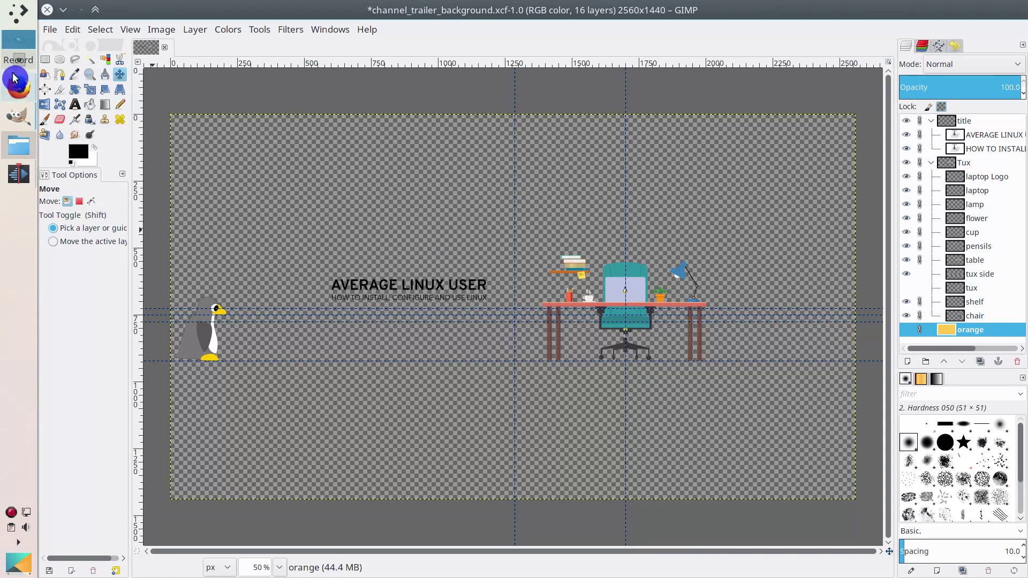
Step: Minimize GIMP and open channel_trailer_11.png in the image viewer from the file manager
left_click(62, 10)
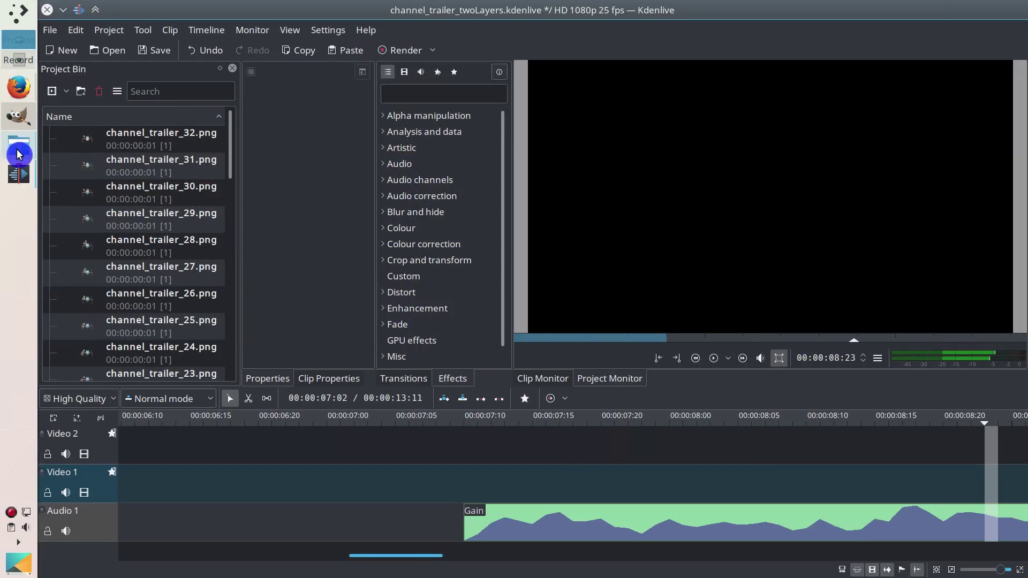
left_click(18, 155)
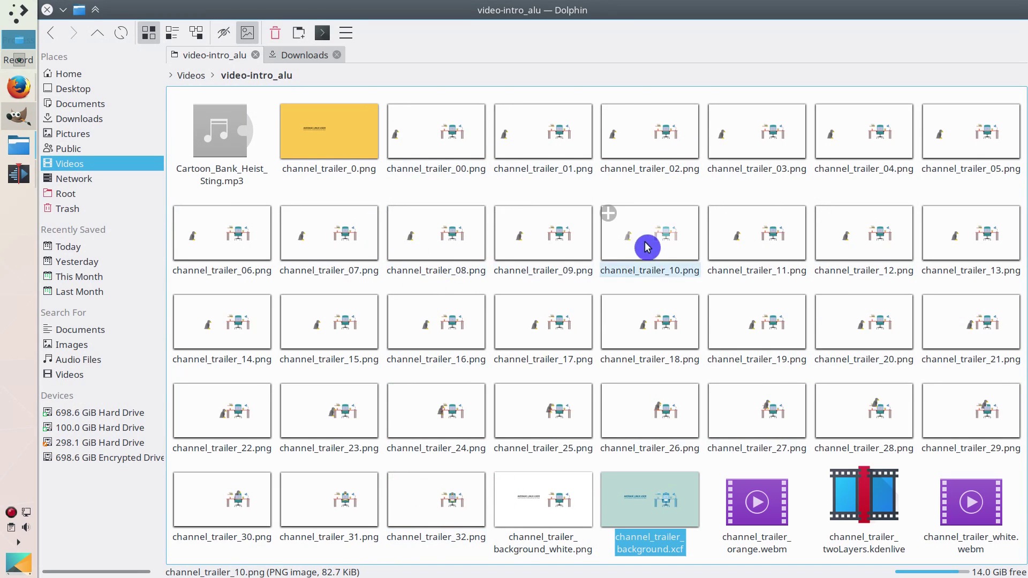
left_click(764, 245)
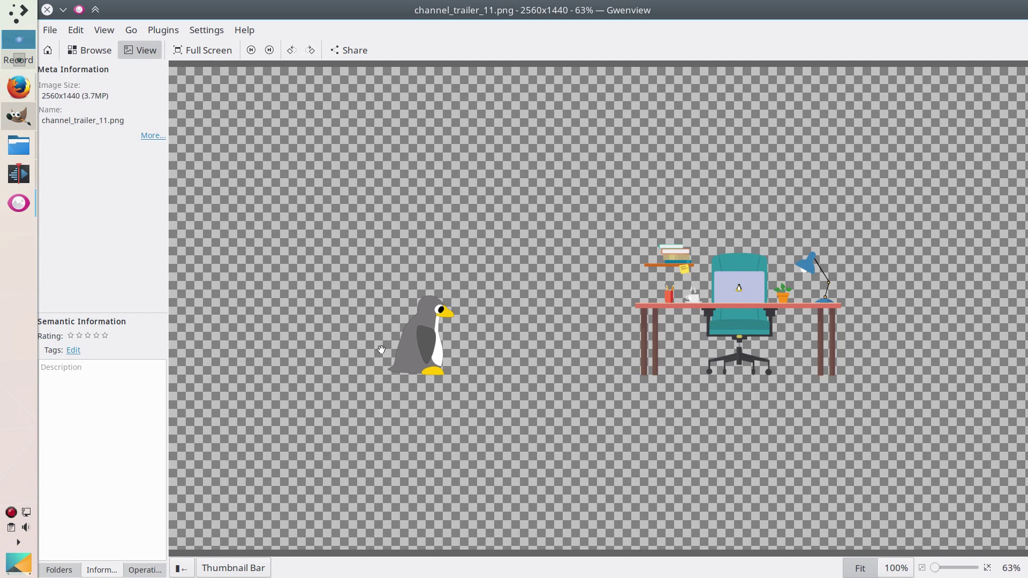
Step: Browse the exported frames through channel_trailer_31.png, then close Gwenview
key("space")
key("space")
key("space")
key("space")
key("space")
key("space")
key("space")
key("space")
key("space")
key("space")
key("space")
key("space")
key("space")
key("space")
key("space")
key("space")
key("space")
key("space")
key("space")
key("space")
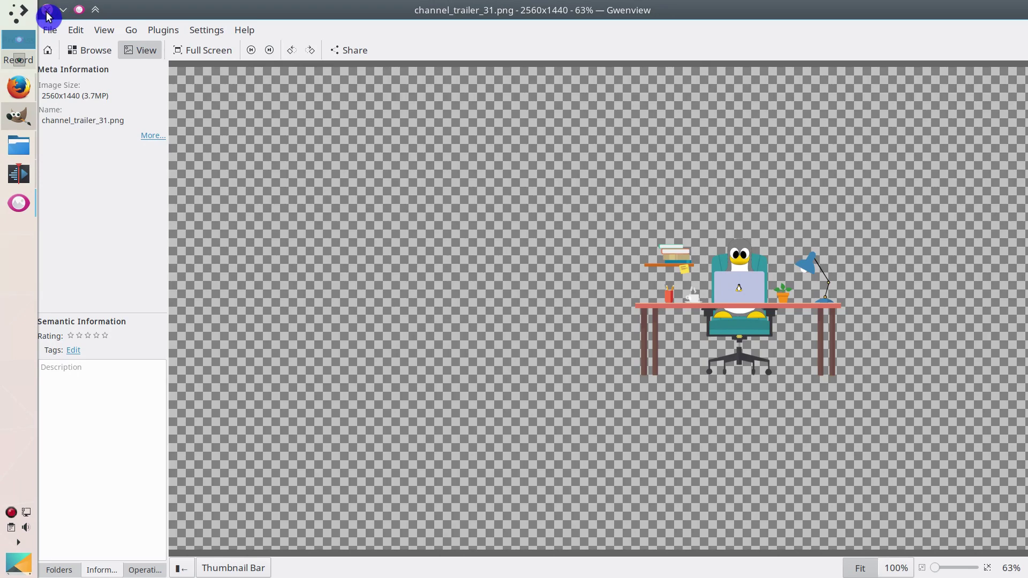
left_click(48, 10)
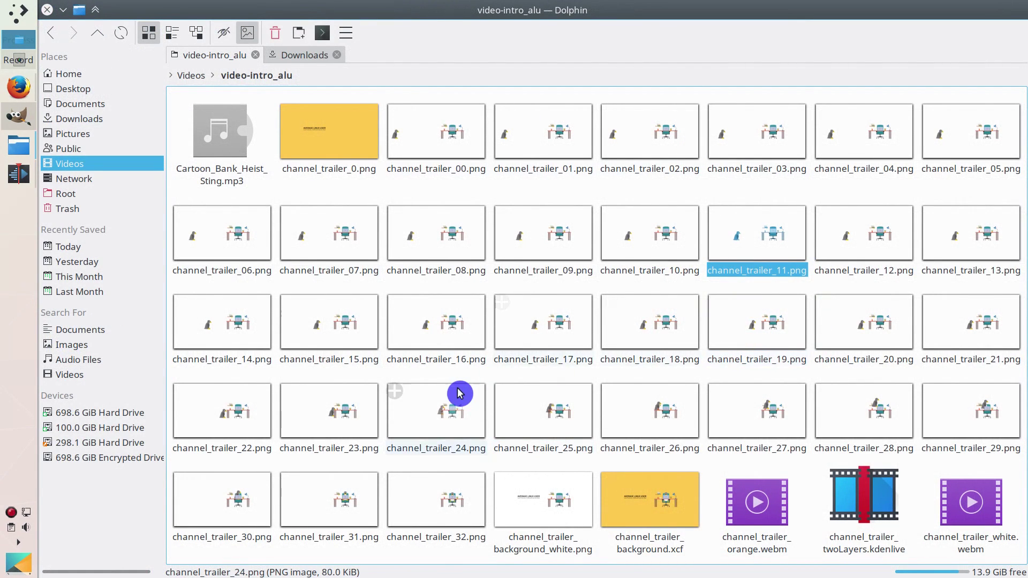
Step: Return to Kdenlive, zoom into the timeline and put the playhead at frame 2
left_click(19, 174)
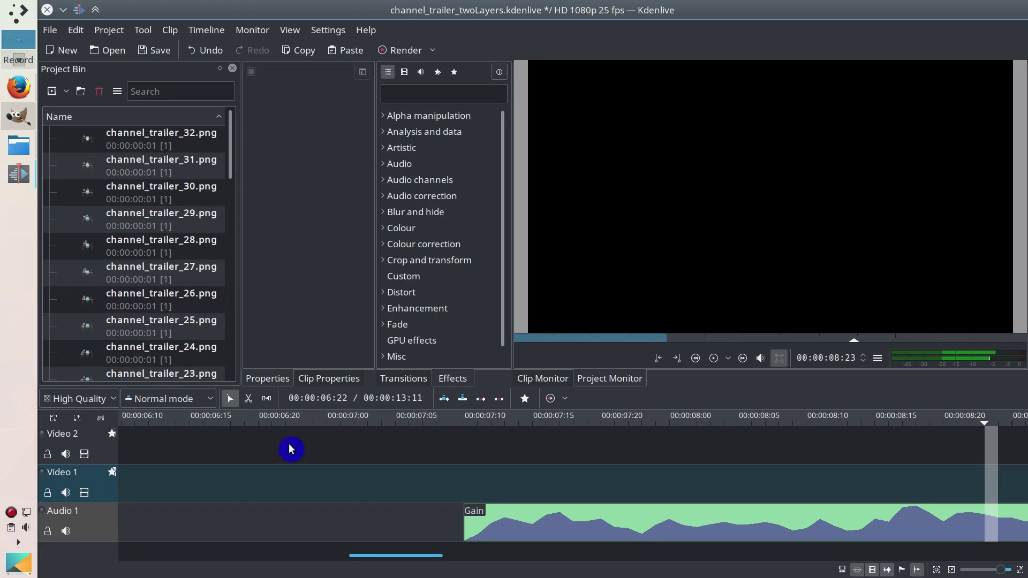
scroll(369, 516, "up", 8)
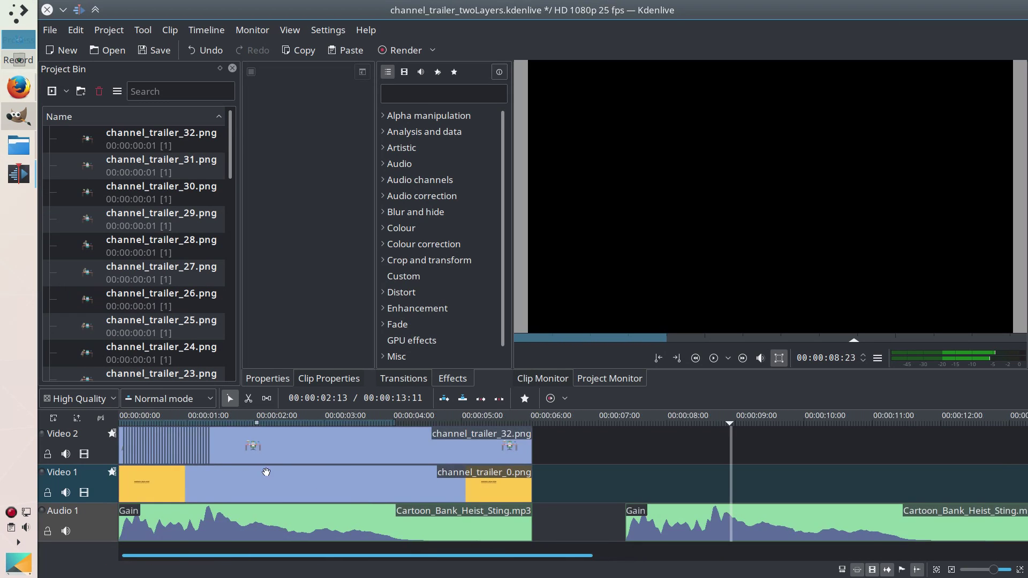
scroll(174, 450, "up", 3)
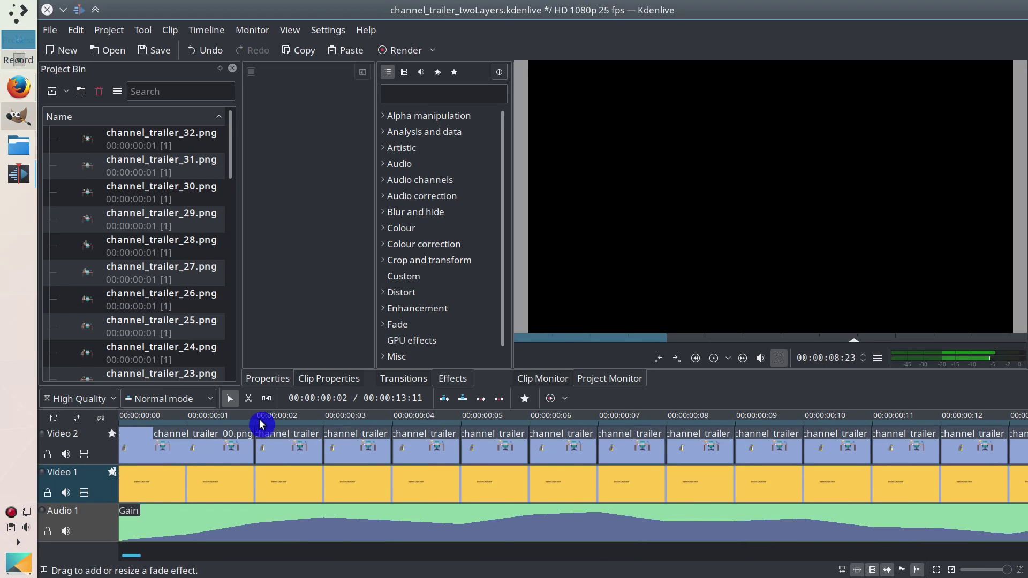
left_click(283, 425)
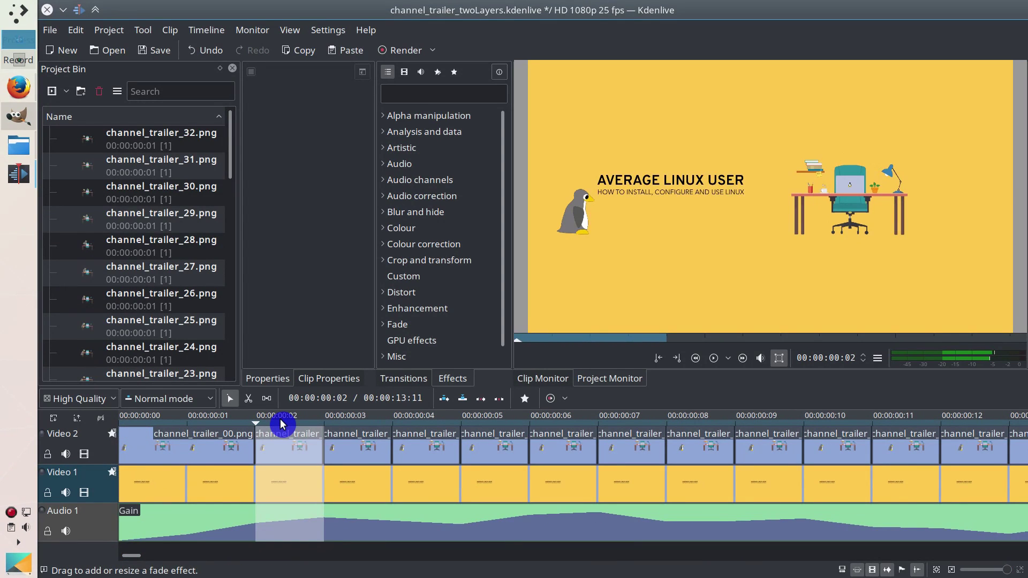
Step: Step the preview forward frame by frame as Tux walks toward the chair
key("Right")
key("Right")
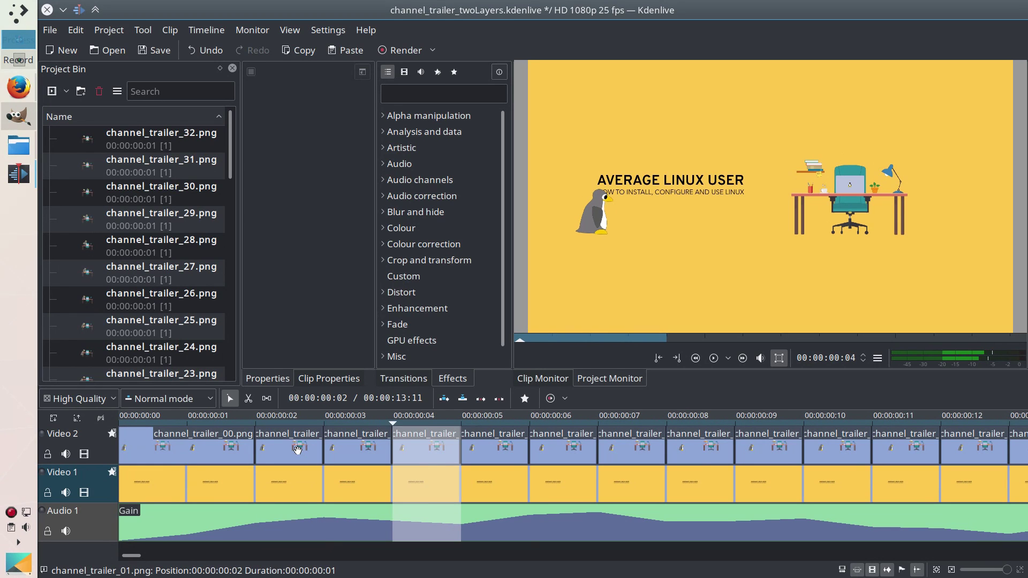
key("Right")
key("Right")
key("Right")
key("Right")
key("Right")
key("Right")
key("Right")
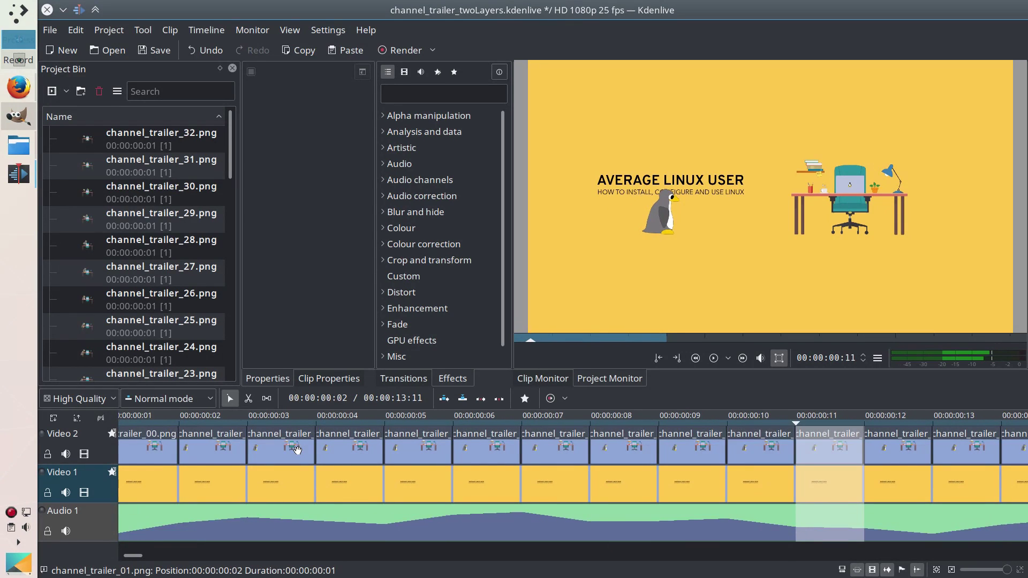
key("Right")
key("Right")
key("Right")
key("Right")
scroll(298, 450, "down", 3)
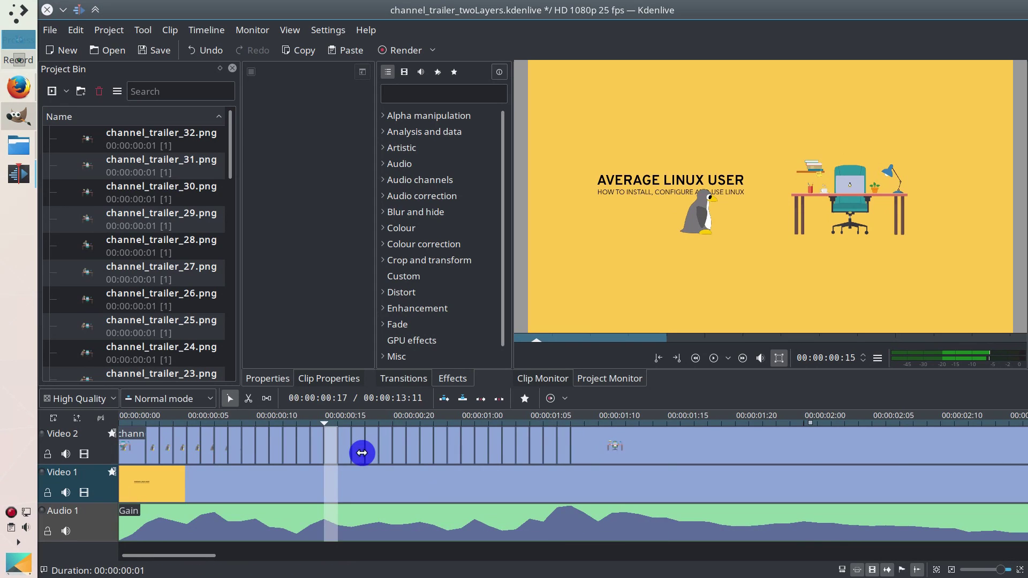
key("Right")
key("Right")
key("Right")
key("Right")
key("Right")
key("Right")
key("Right")
key("Right")
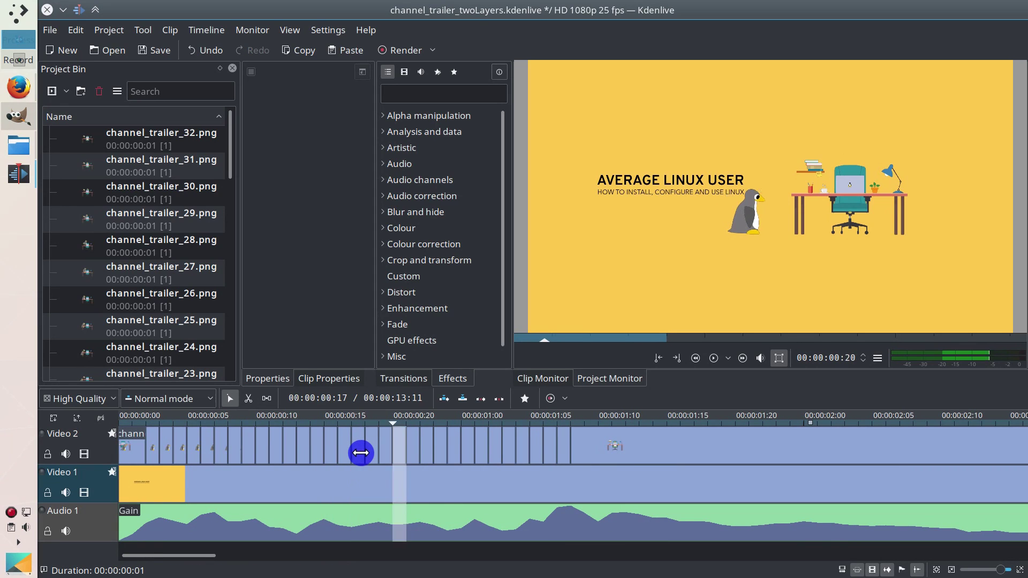
key("Right")
key("Right")
key("Right")
key("Right")
key("Right")
key("Right")
key("Right")
key("Right")
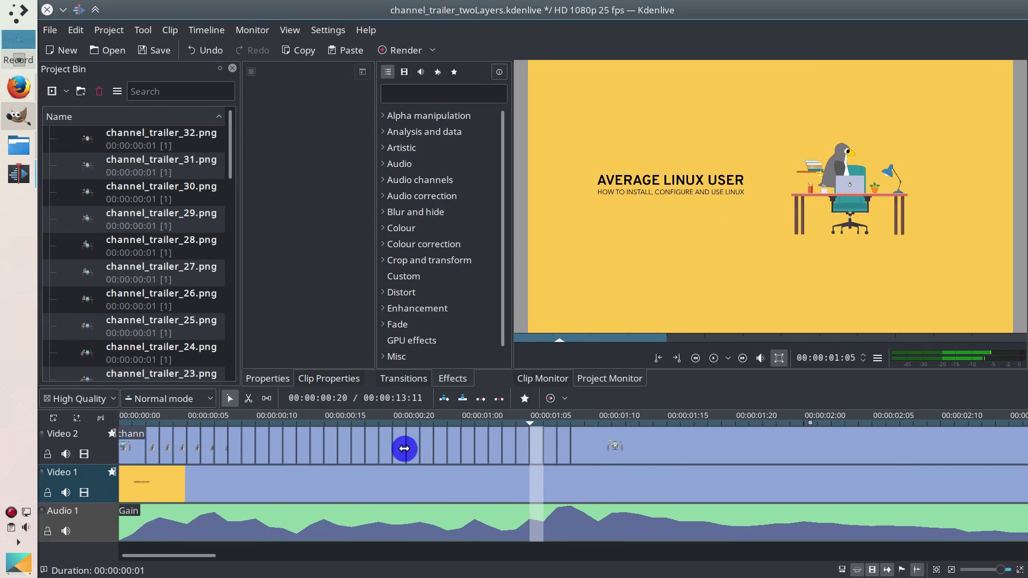
key("Right")
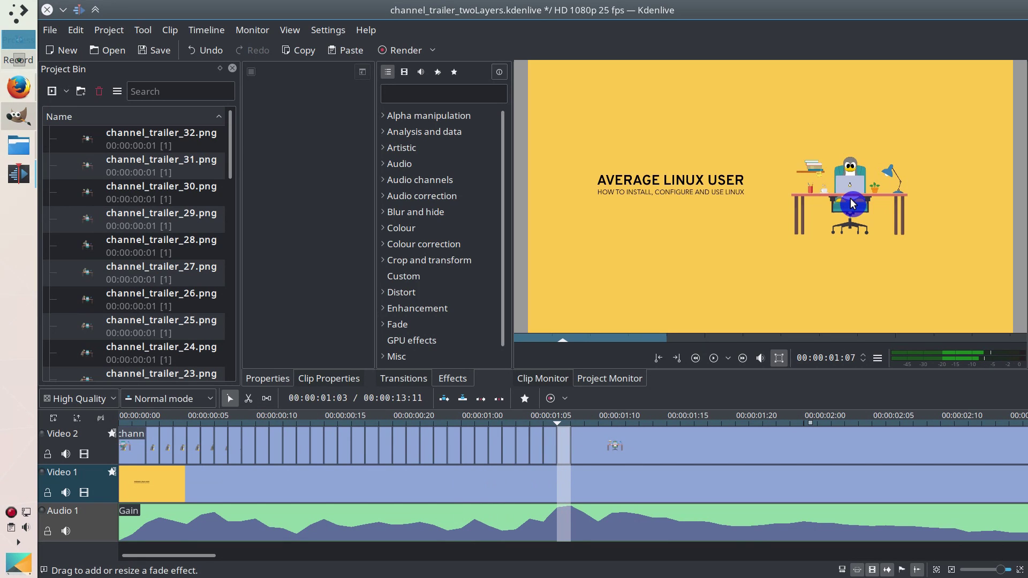
key("Right")
key("Right")
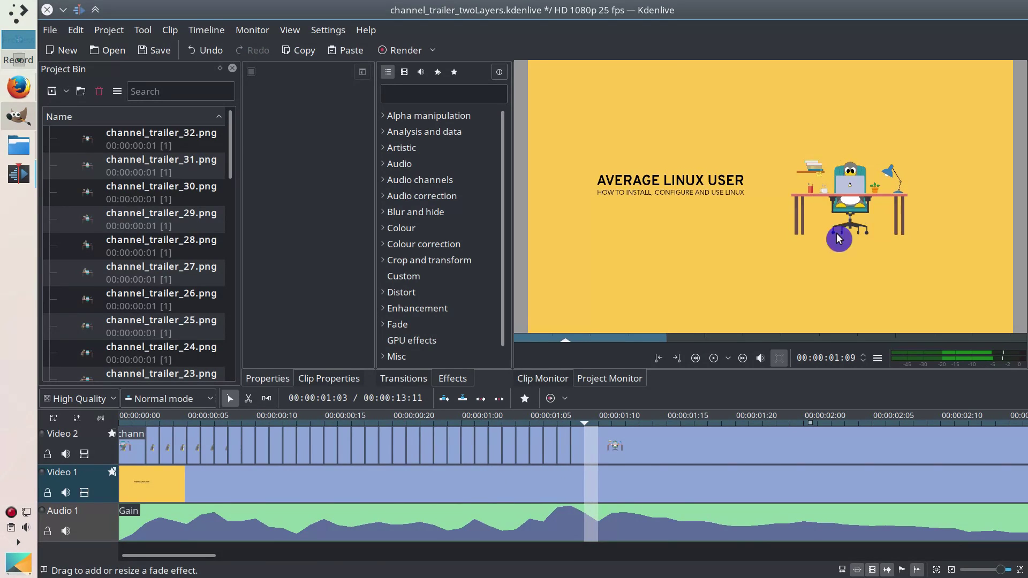
Step: Play the intro preview in the project monitor and stop it
scroll(380, 496, "down", 3)
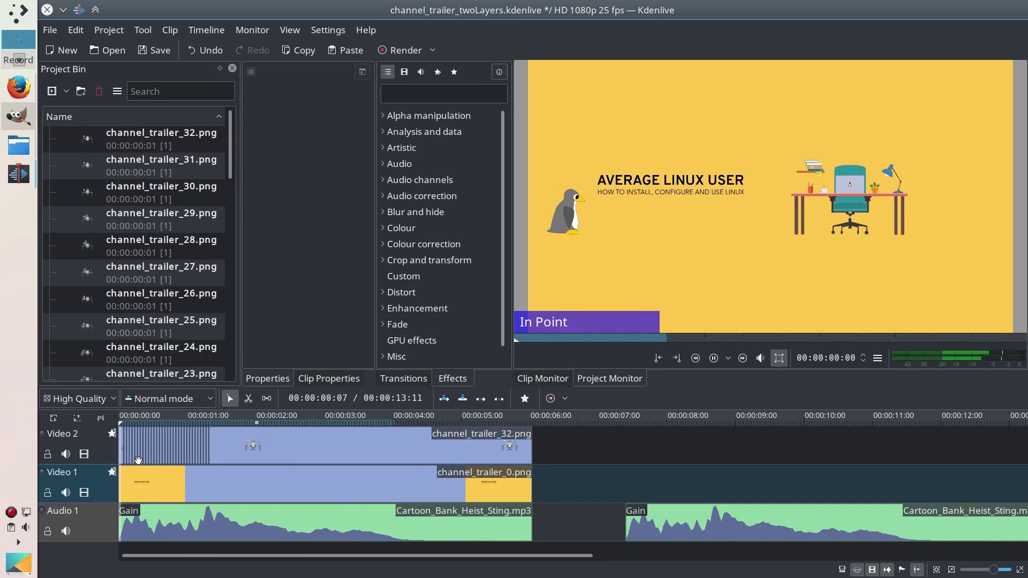
key("space")
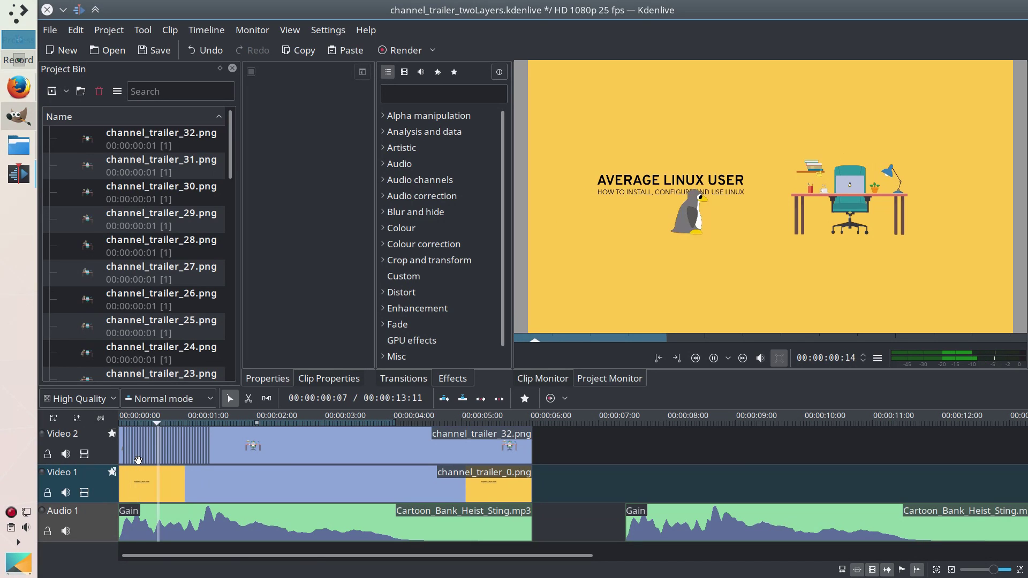
key("space")
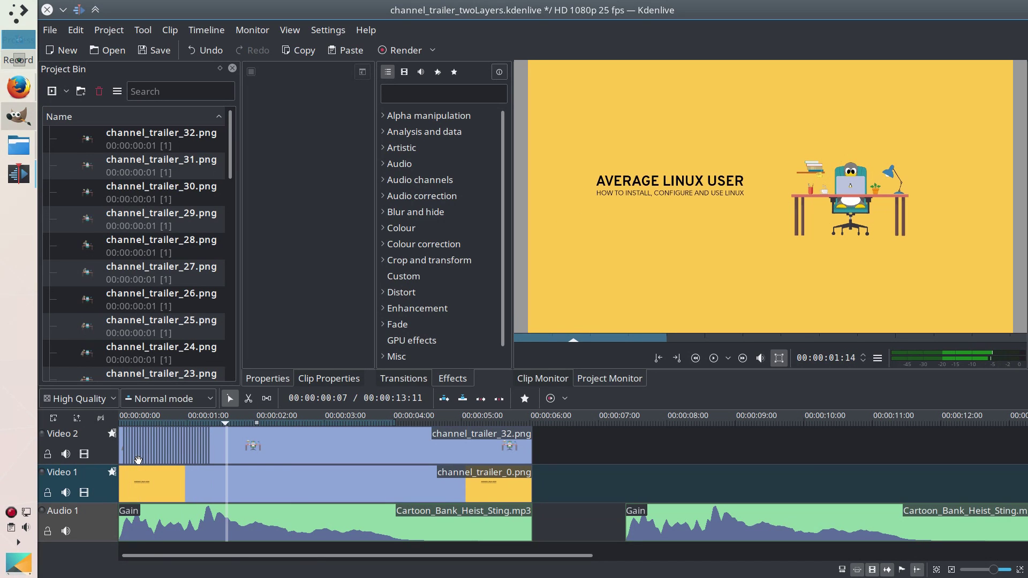
scroll(223, 446, "up", 2, "ctrl")
scroll(223, 446, "down", 3, "ctrl")
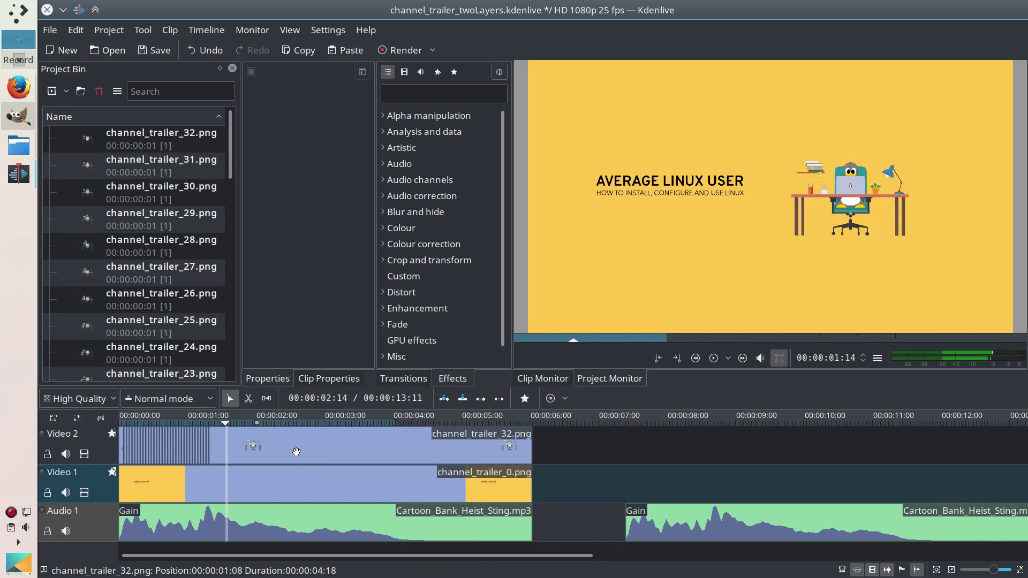
Step: Apply the Position and Zoom effect to the channel_trailer_32.png clip on Video 2
left_click(265, 447)
left_click(111, 454)
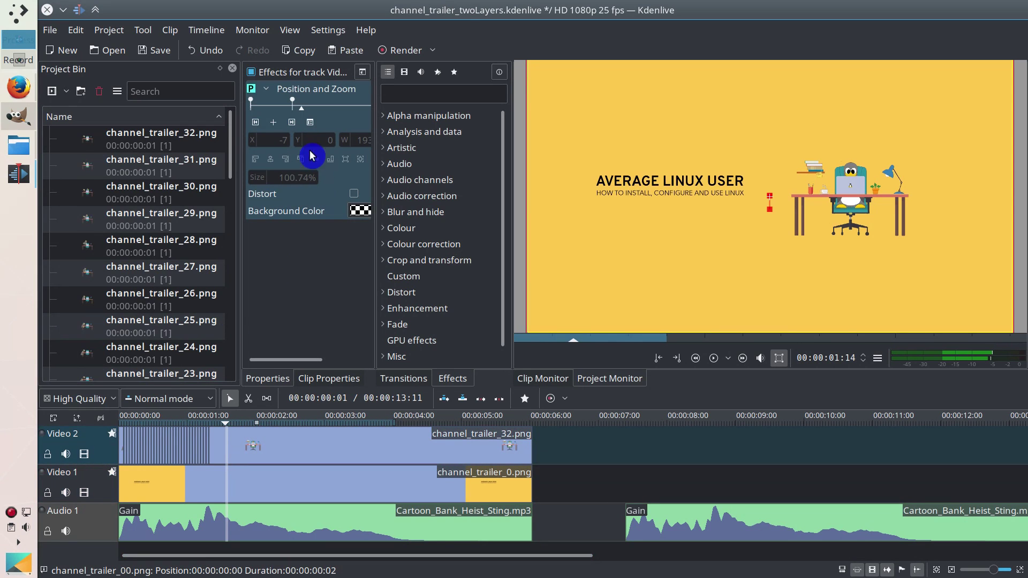
left_click(387, 92)
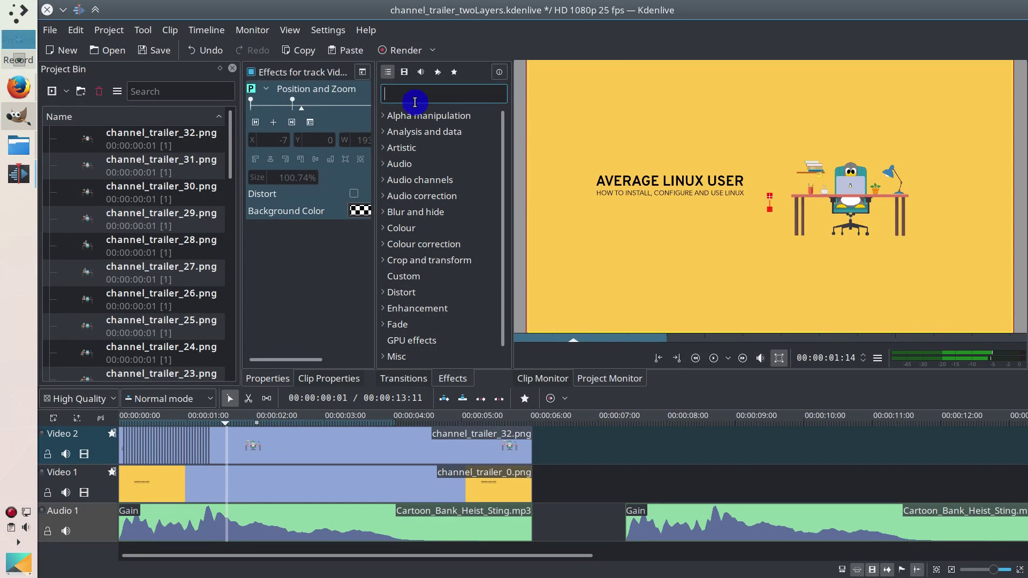
type("zoo")
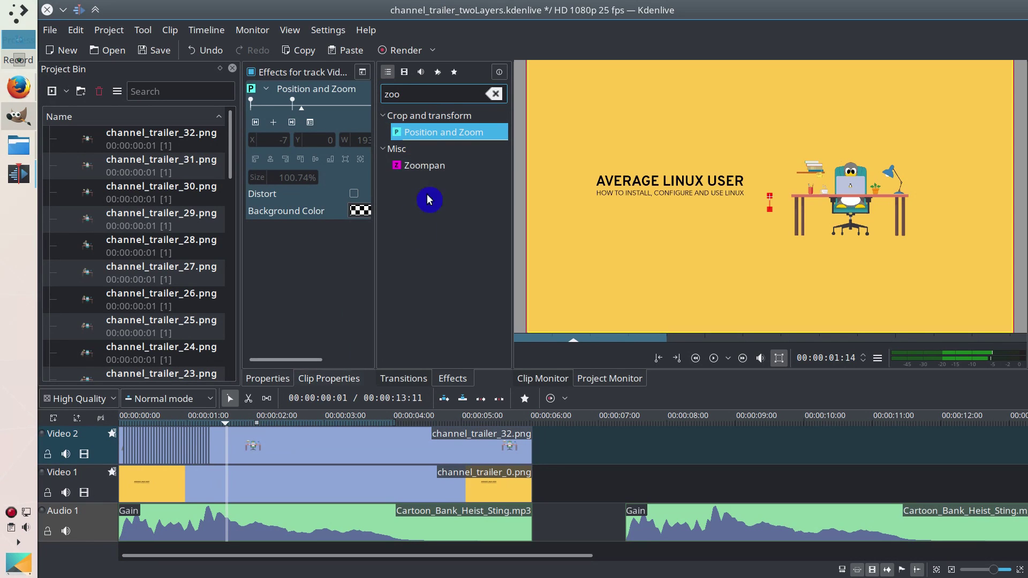
left_click_drag(455, 138, 355, 154)
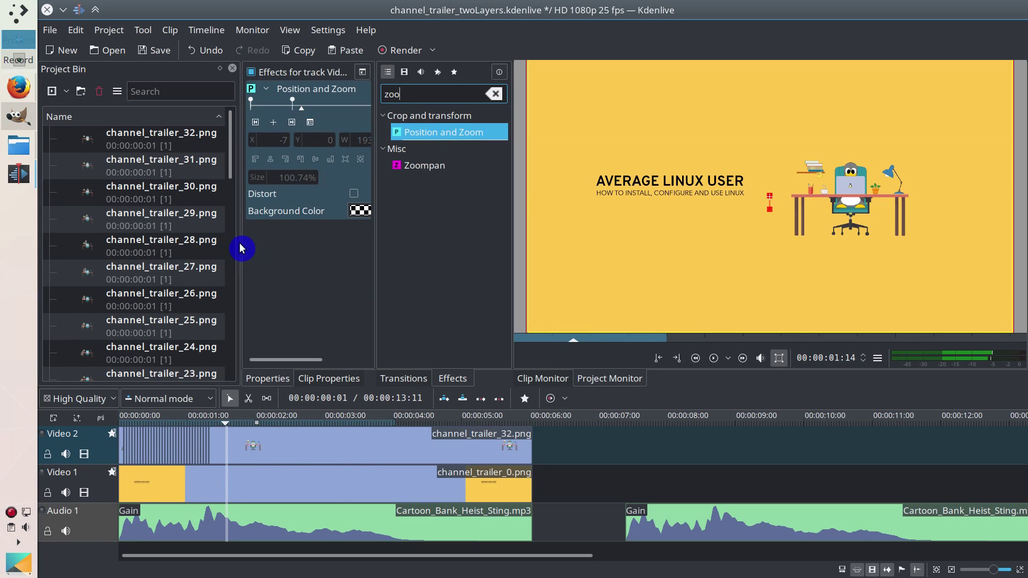
Step: Set Size 110% at the 00:00:05:00 keyframe, keeping 100% at 00:00:01:08
left_click_drag(239, 248, 120, 239)
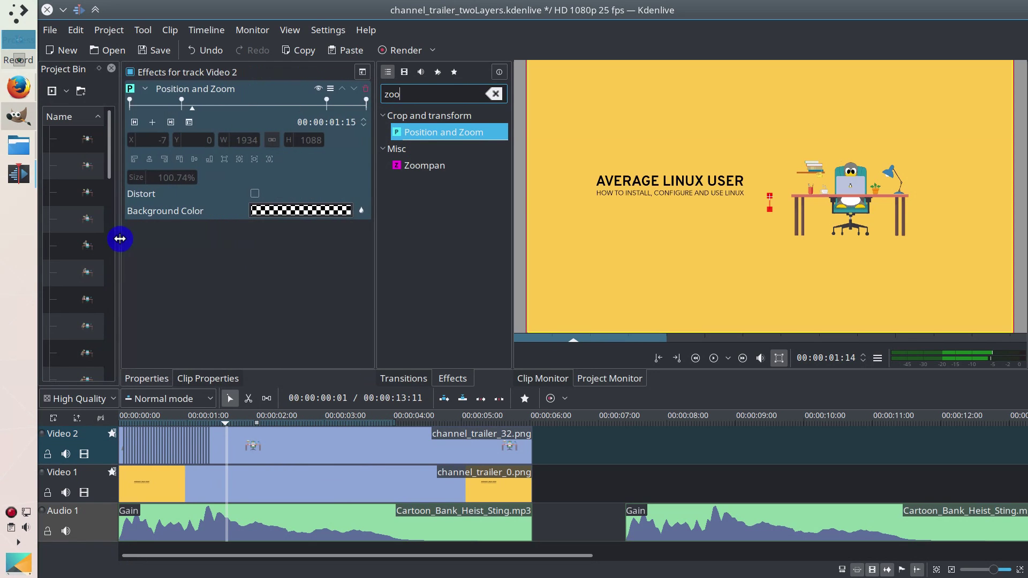
left_click(135, 124)
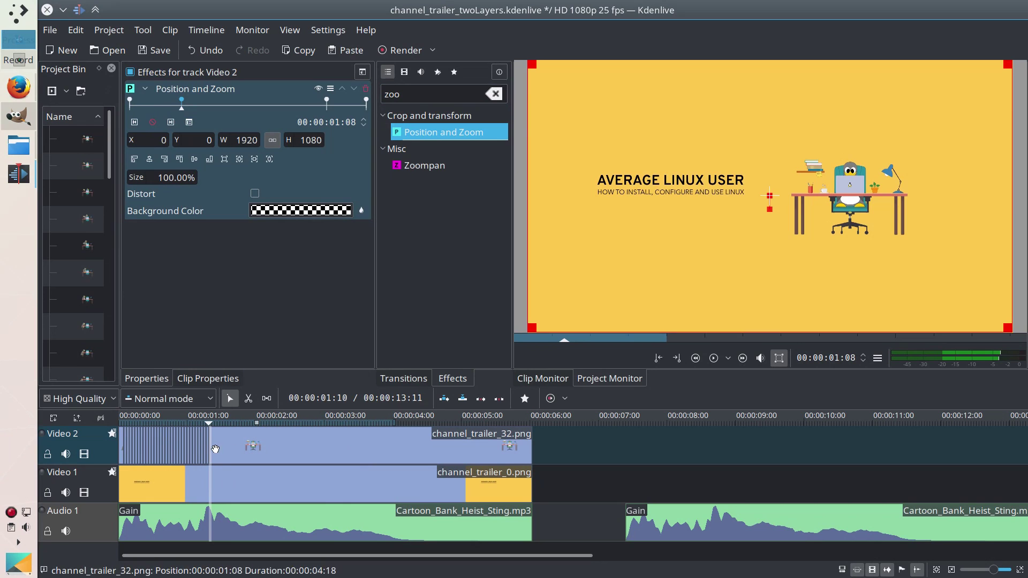
left_click_drag(212, 445, 211, 445)
left_click(171, 122)
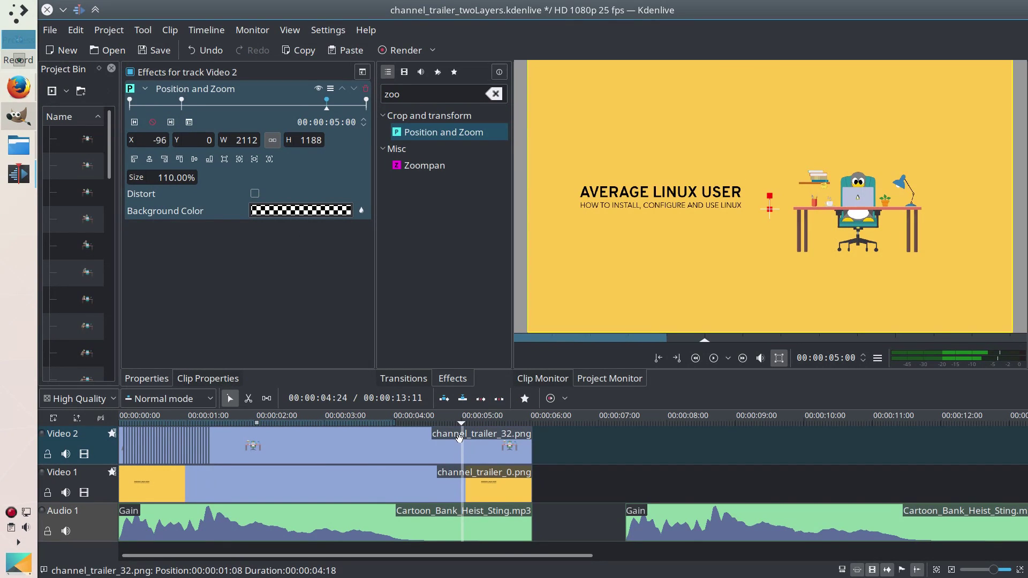
left_click(171, 178)
left_click(149, 141)
left_click(138, 127)
left_click(175, 179)
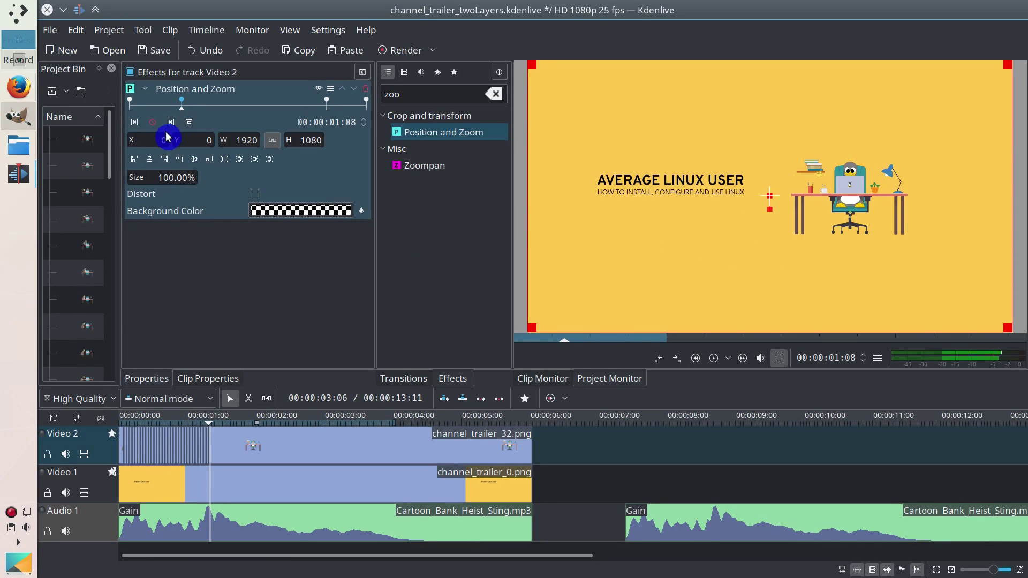
left_click(171, 122)
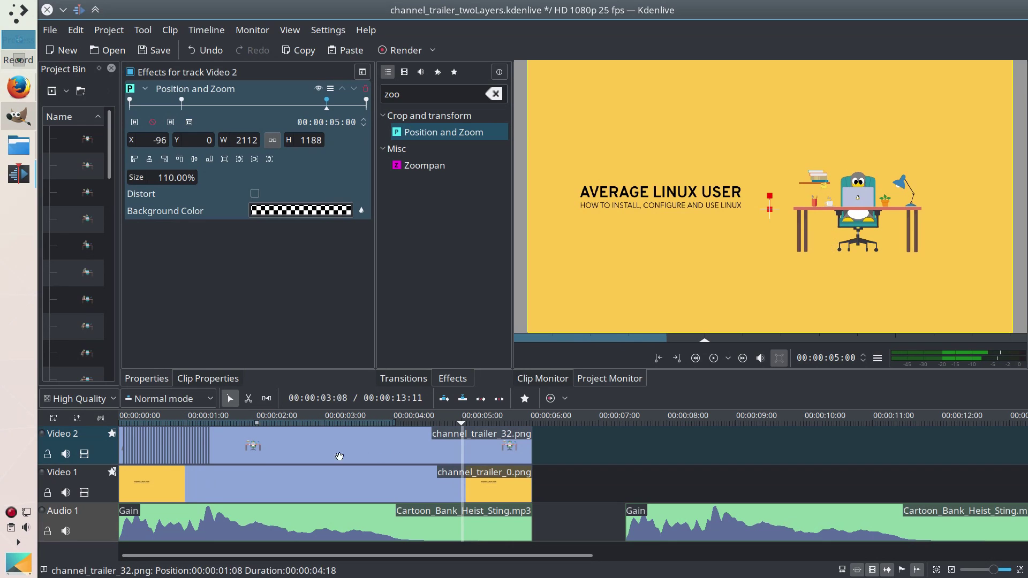
left_click(258, 450)
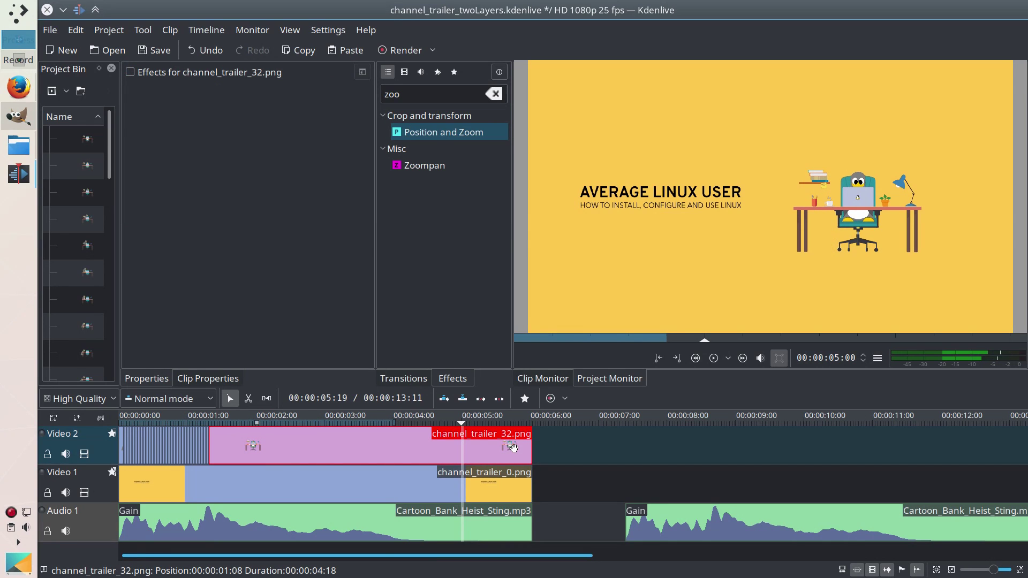
left_click(204, 422)
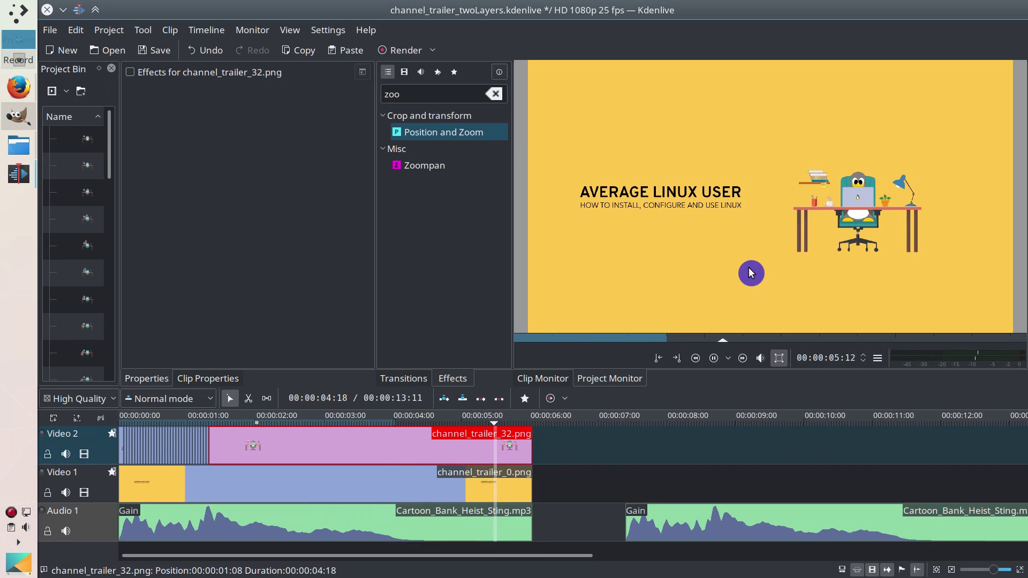
scroll(466, 486, "down", 1)
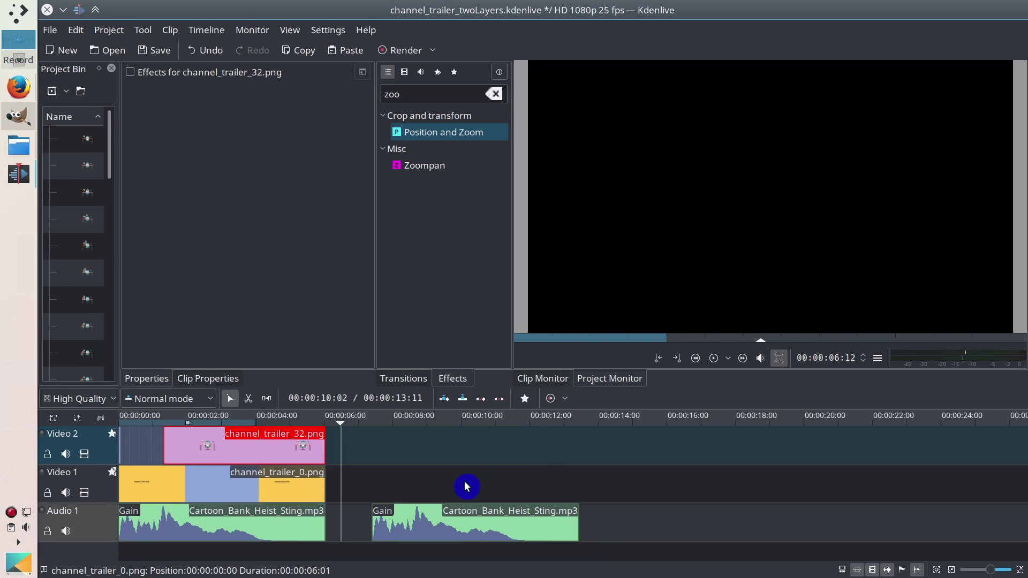
left_click(286, 423)
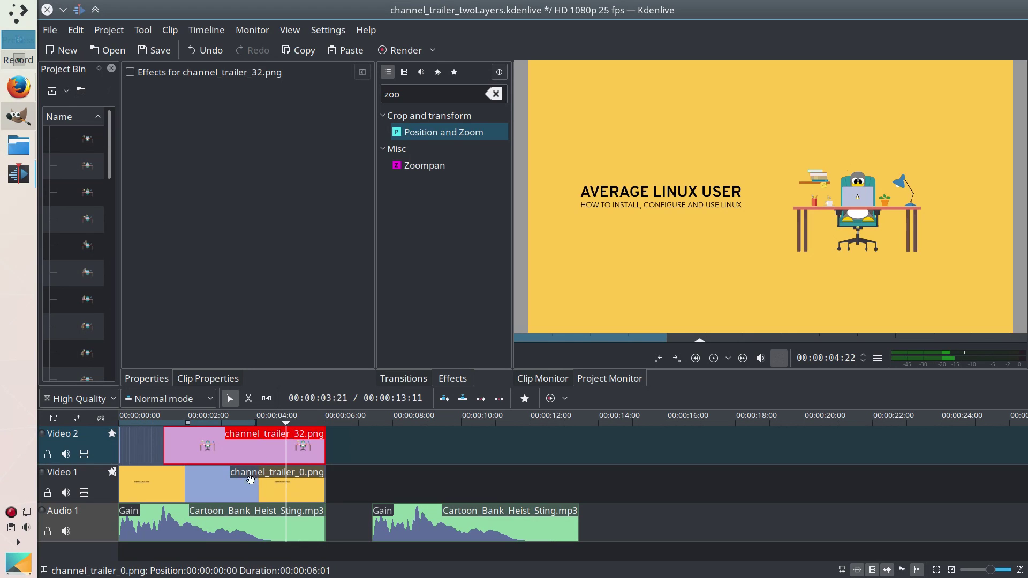
left_click_drag(238, 485, 277, 485)
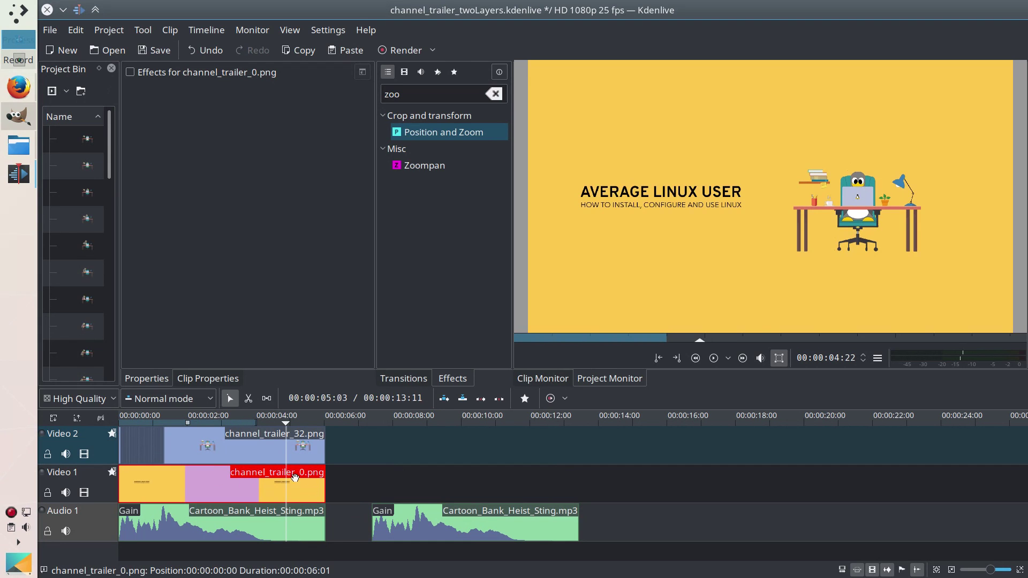
Step: Hide the Tux group and fill a duplicate of the orange background layer with white
left_click(19, 117)
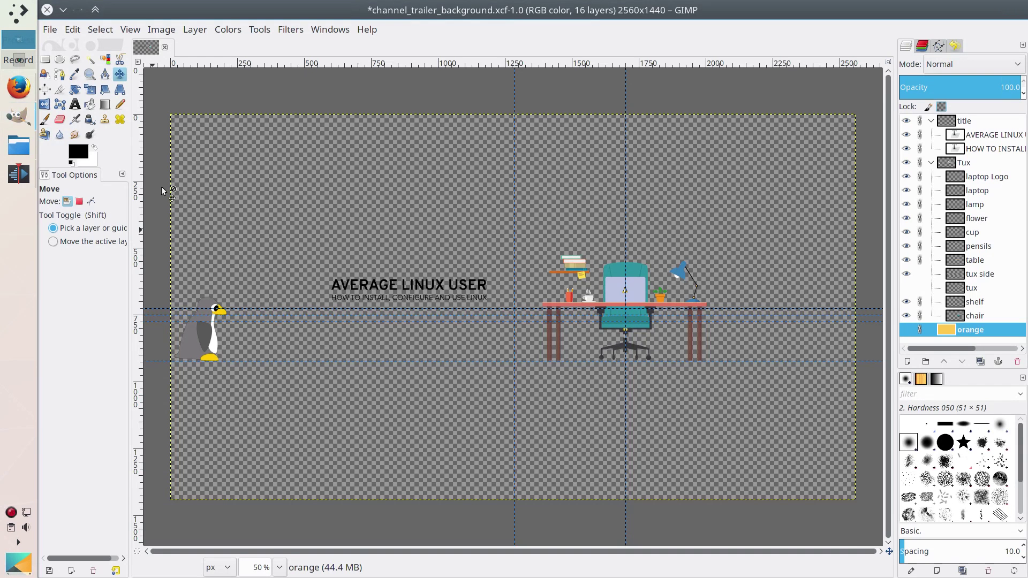
left_click(906, 163)
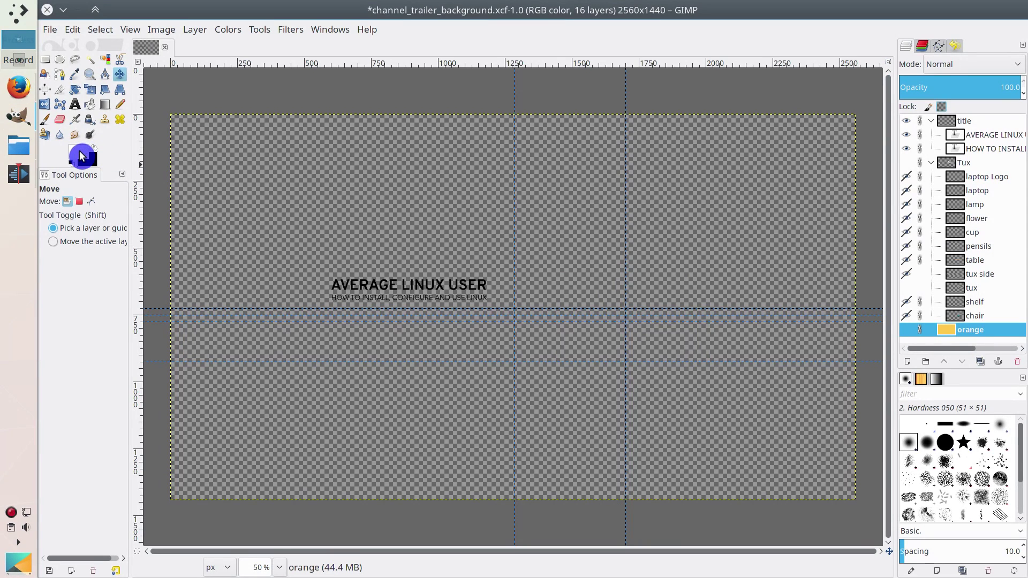
left_click(89, 105)
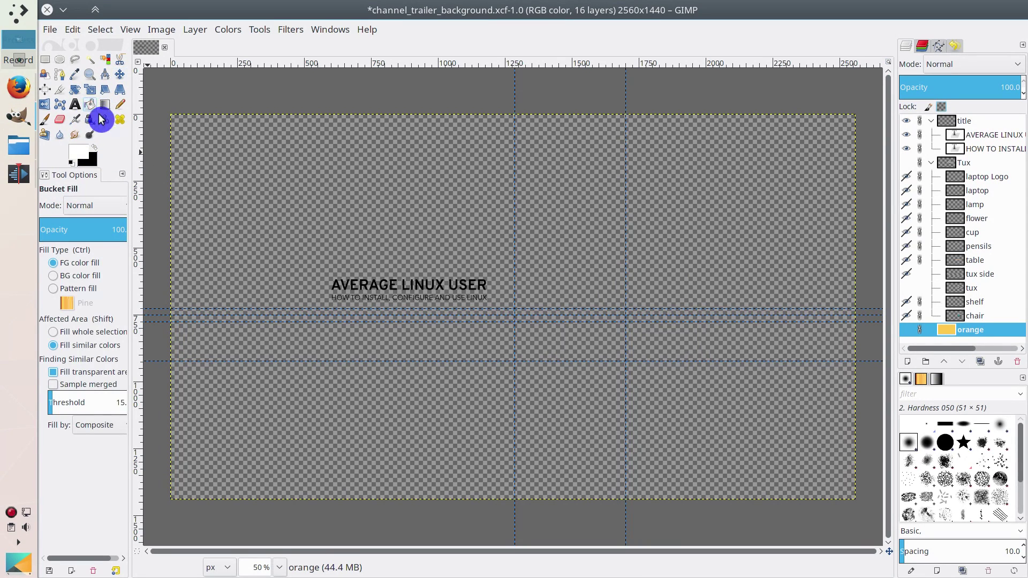
left_click(981, 363)
left_click(907, 333)
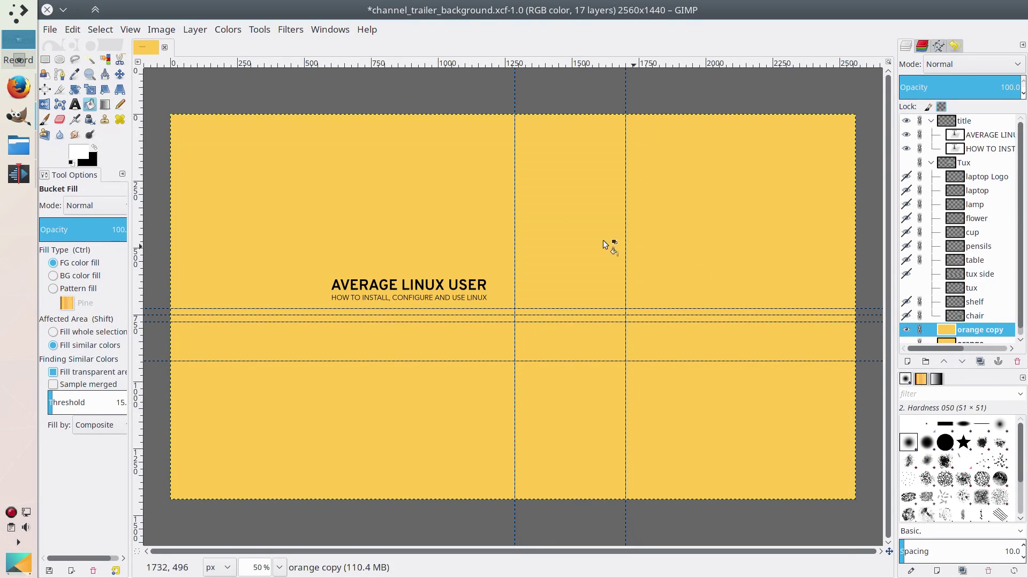
left_click(552, 223)
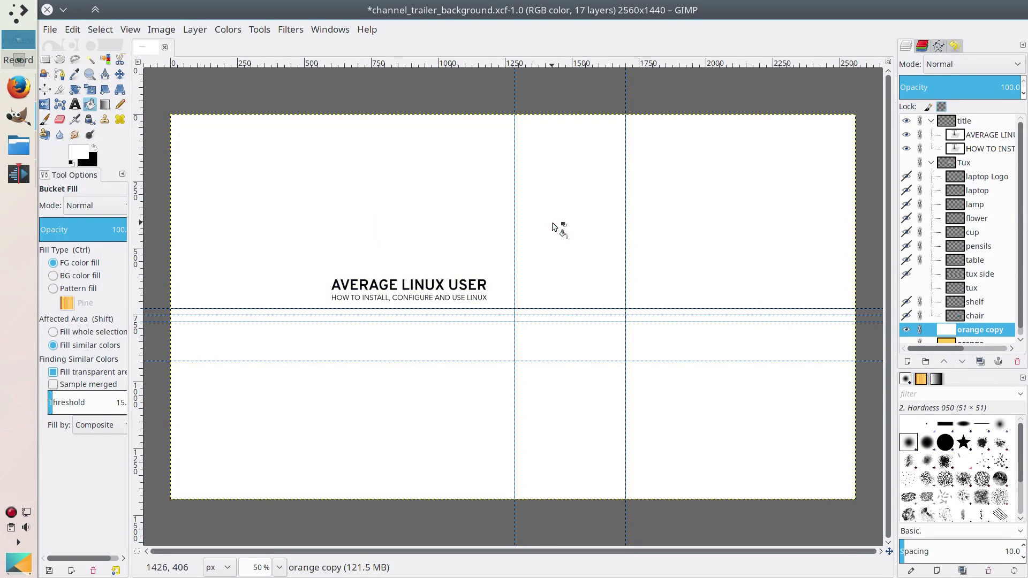
Step: Export the image as channel_trailer_background-white.png and close GIMP
left_click(50, 30)
left_click(104, 255)
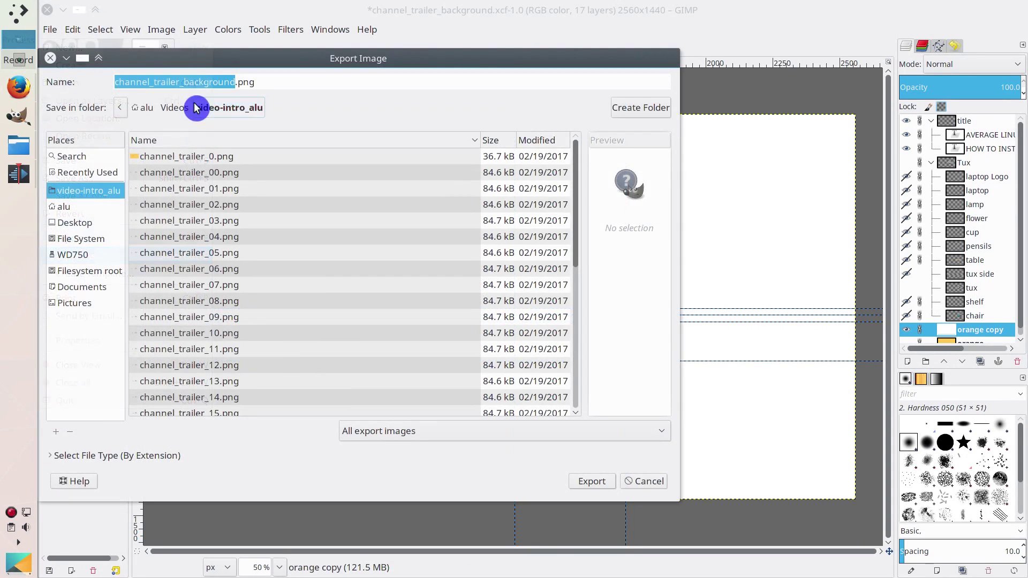
left_click(235, 86)
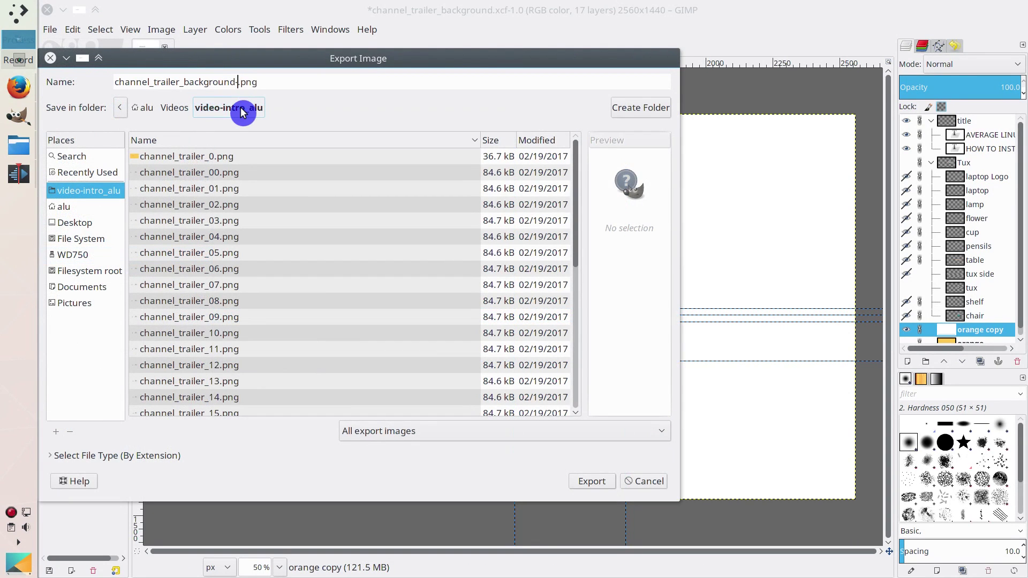
left_click(594, 485)
left_click(379, 379)
left_click(47, 10)
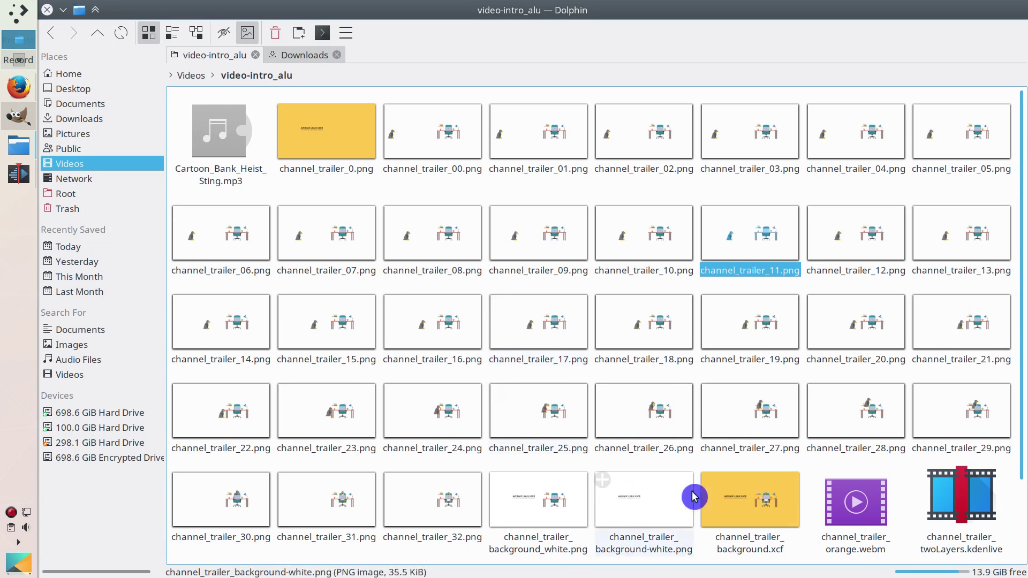
Step: Drop the white background onto Video 1, deleting the orange clip and second audio clip
left_click_drag(652, 502, 75, 177)
left_click_drag(75, 140, 297, 501)
key("Delete")
left_click(448, 525)
key("Delete")
Step: Move the white background to the start of Video 1 and stretch it to the overlay's length
left_click_drag(448, 488, 350, 485)
left_click_drag(204, 461, 211, 480)
left_click_drag(289, 482, 337, 484)
key("Home")
key("space")
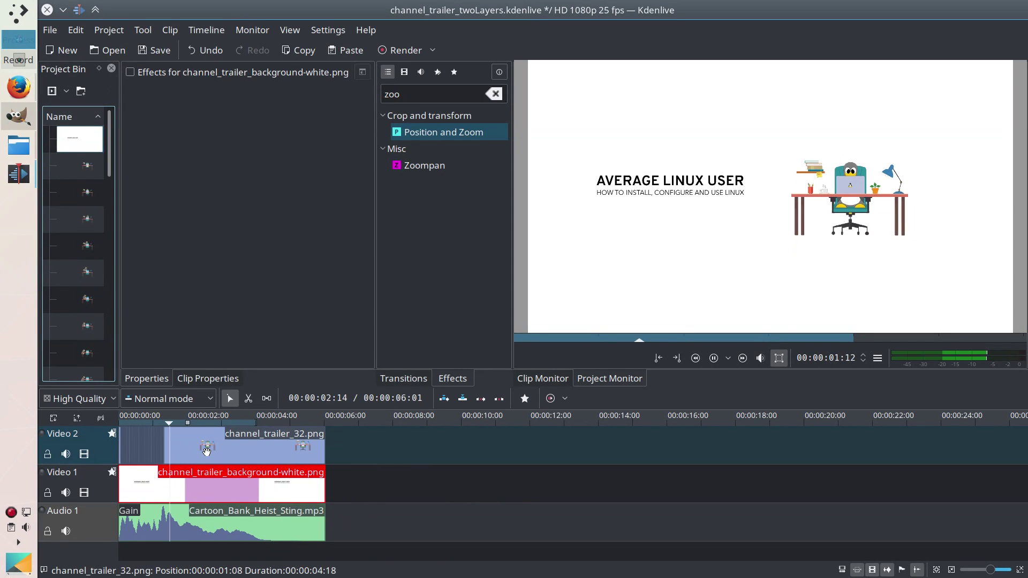
left_click(124, 416)
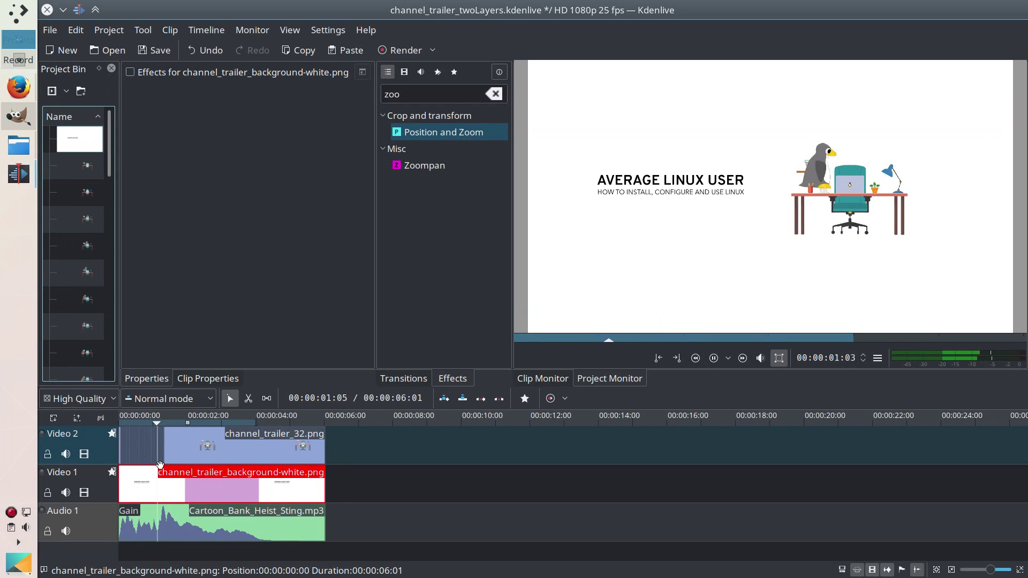
key("space")
scroll(186, 486, "up", 5)
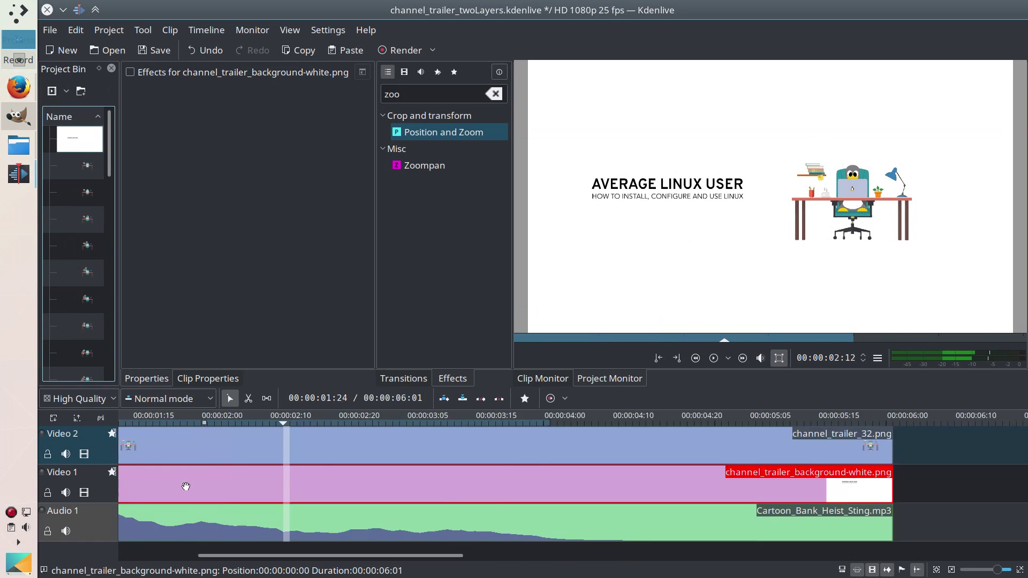
scroll(186, 486, "up", 3)
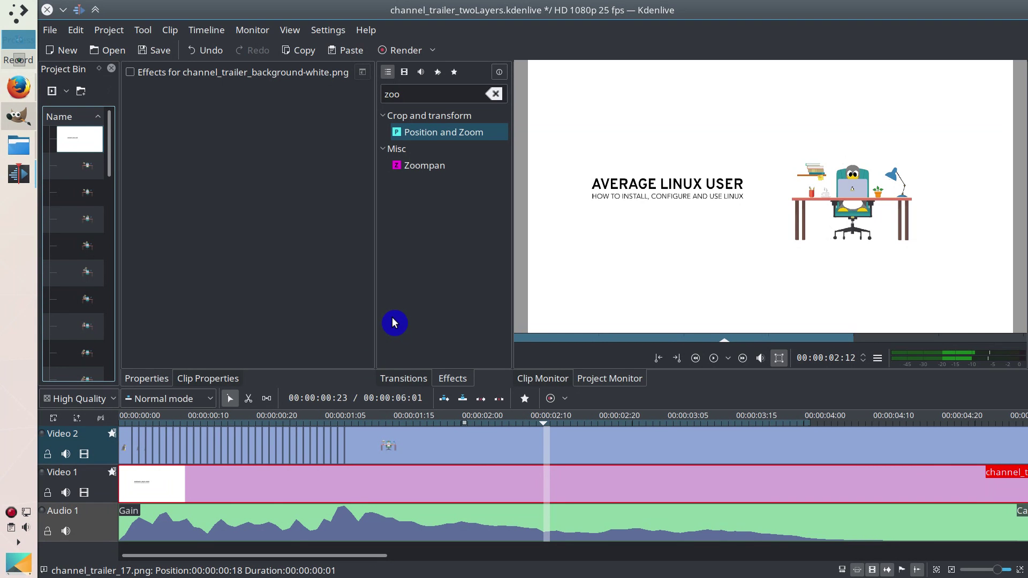
Step: Render the project to test.webm using the WebM preset with more options shown
left_click(401, 52)
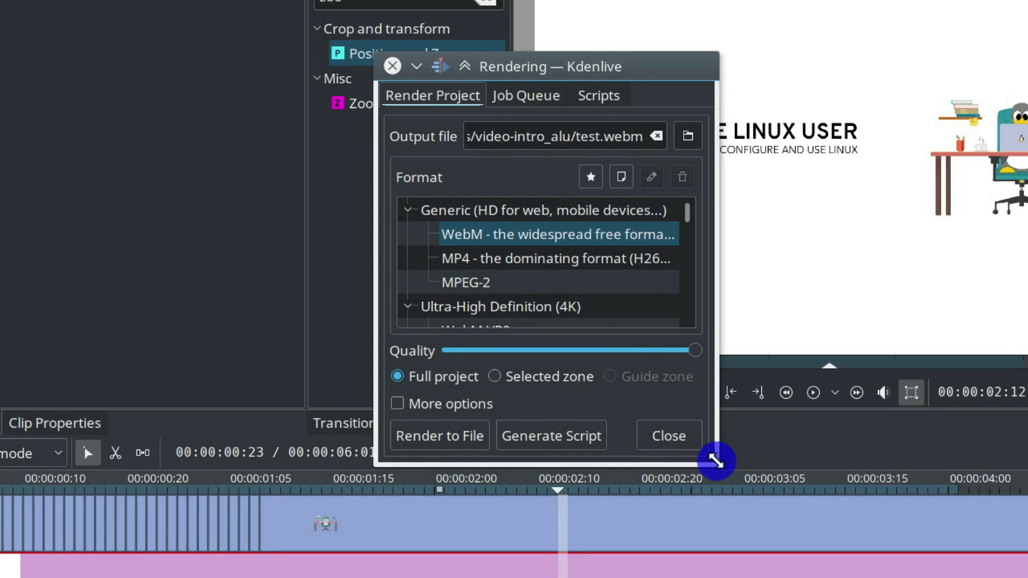
left_click_drag(718, 461, 845, 491)
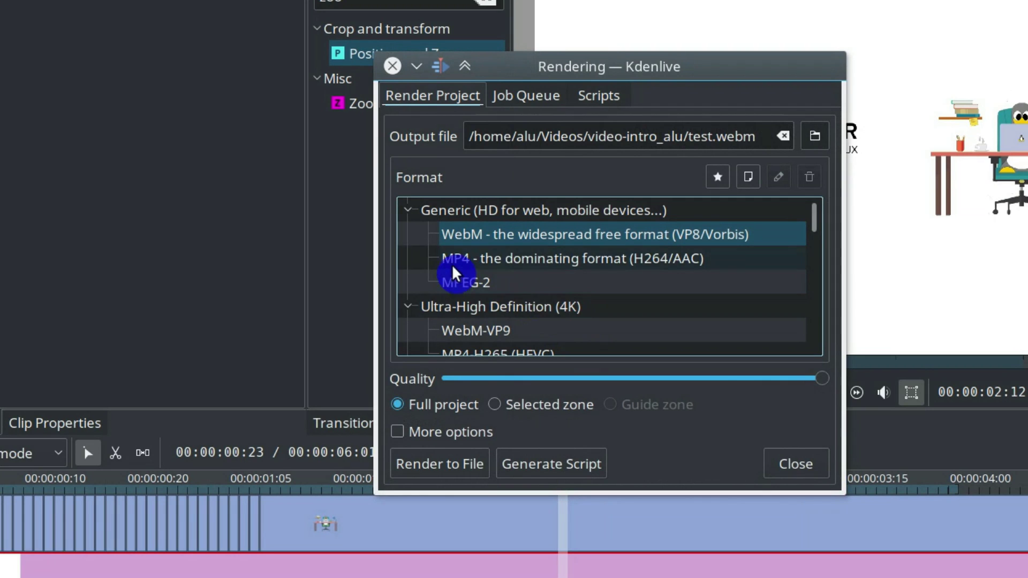
left_click(626, 260)
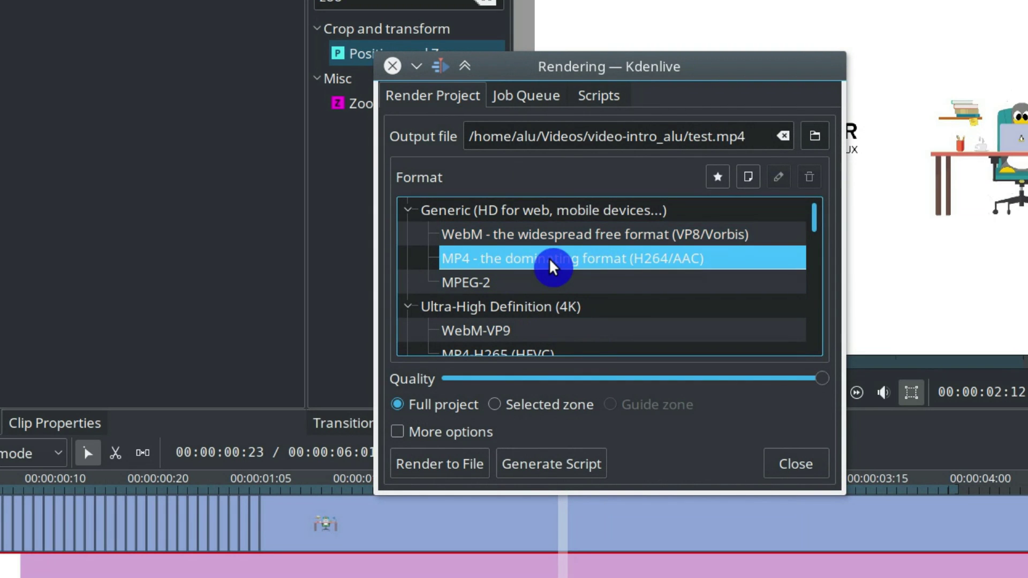
left_click(559, 234)
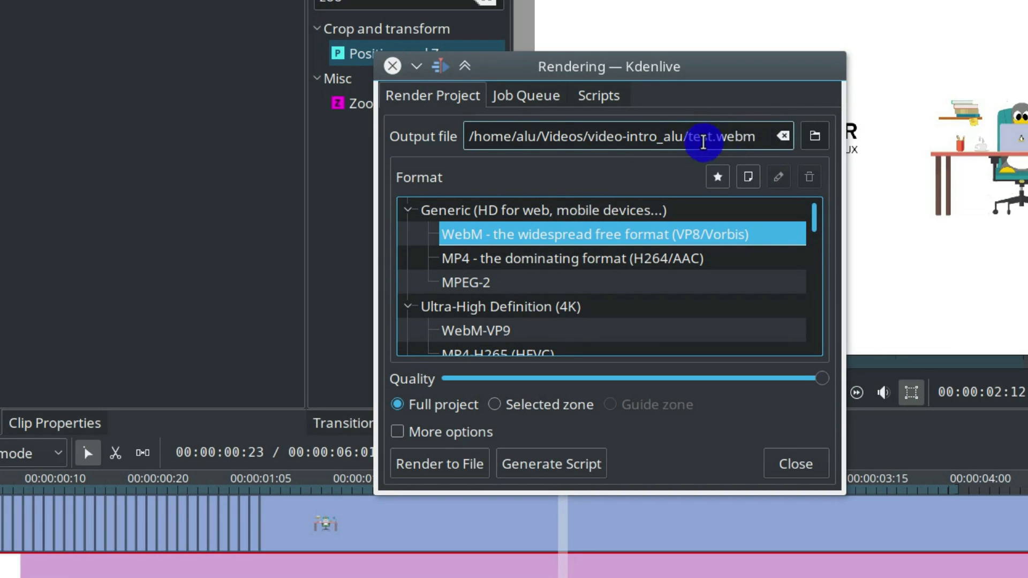
left_click(408, 434)
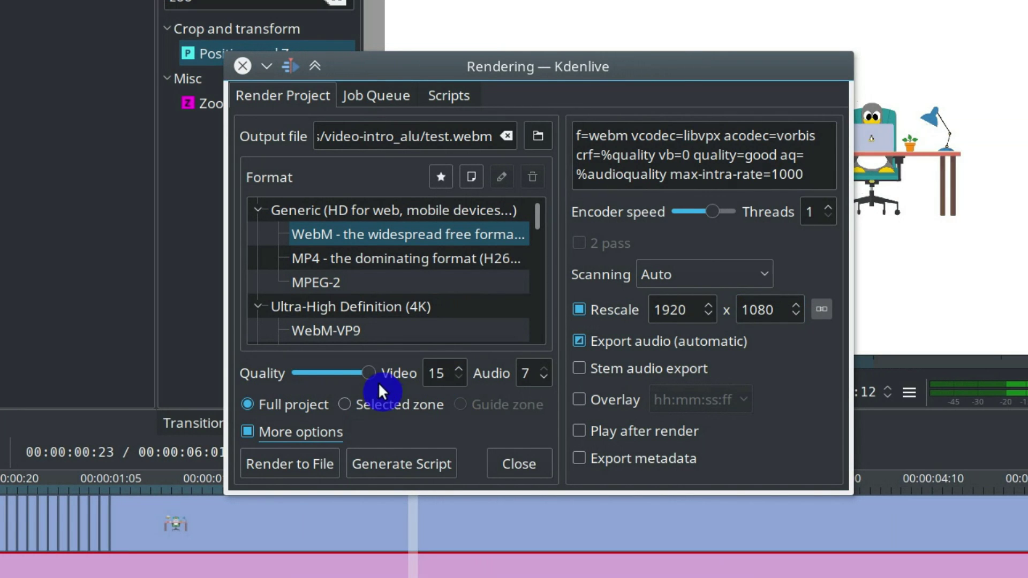
left_click(273, 469)
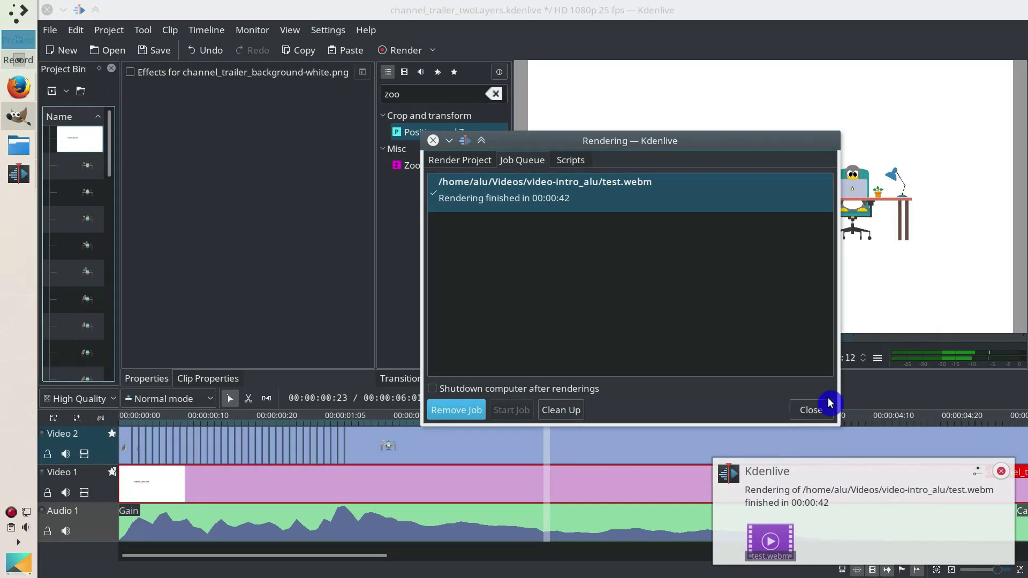
Step: Close the render window, then play test.webm from the video-intro_alu folder in VLC
left_click(810, 471)
left_click(19, 146)
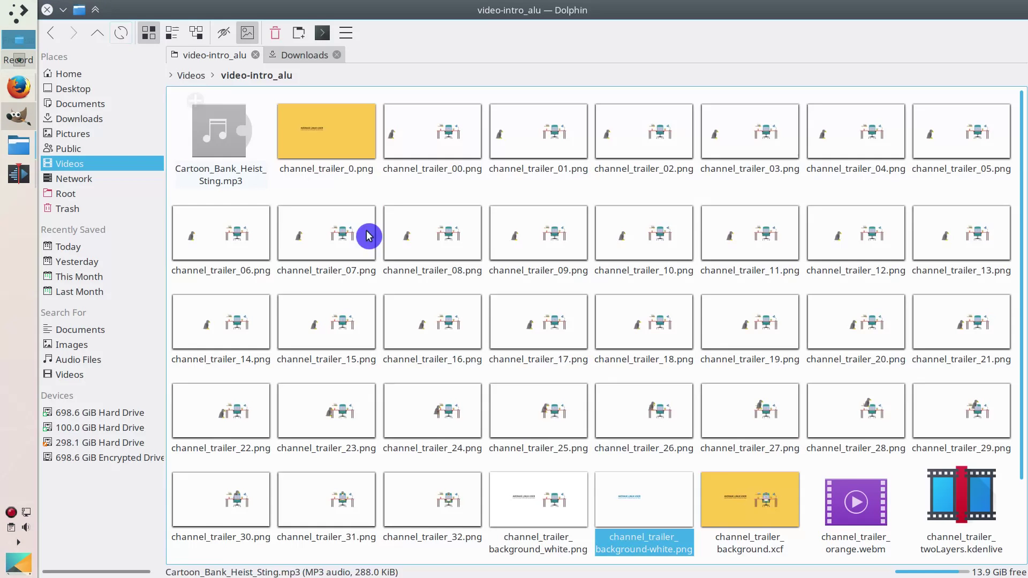
scroll(602, 294, "down", 2)
left_click(327, 517)
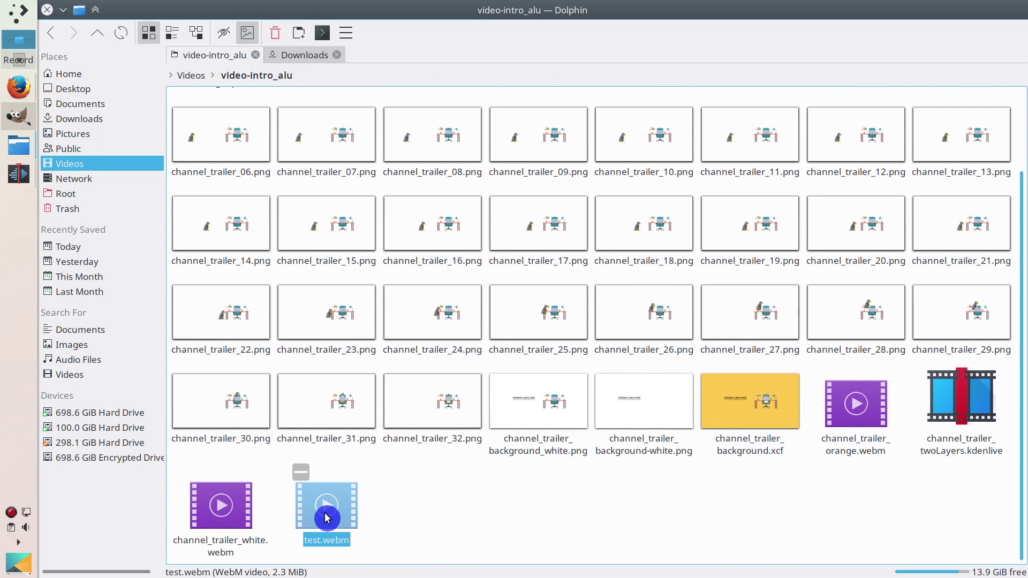
double_click(326, 518)
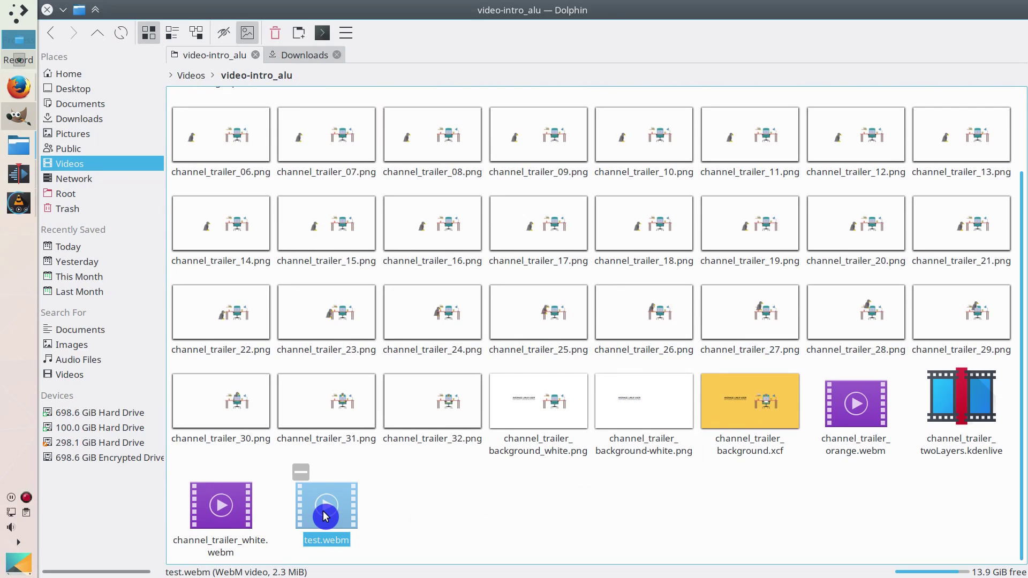